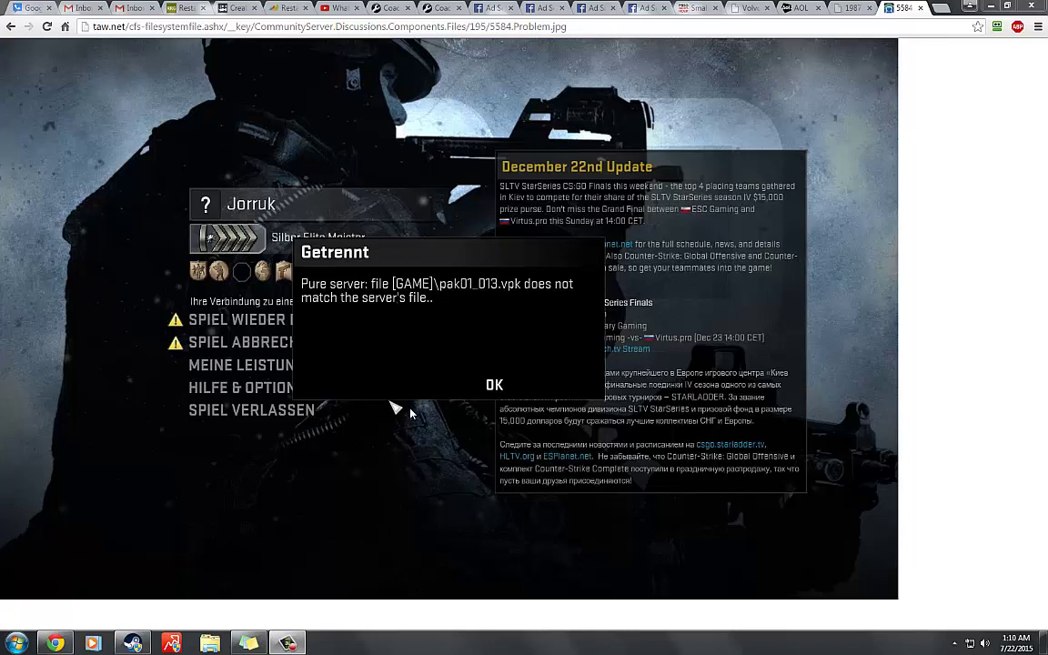
Switch to Steam and verify the integrity of Counter-Strike: Global Offensive's game cache from its properties, closing the properties when finished.
left_click(132, 643)
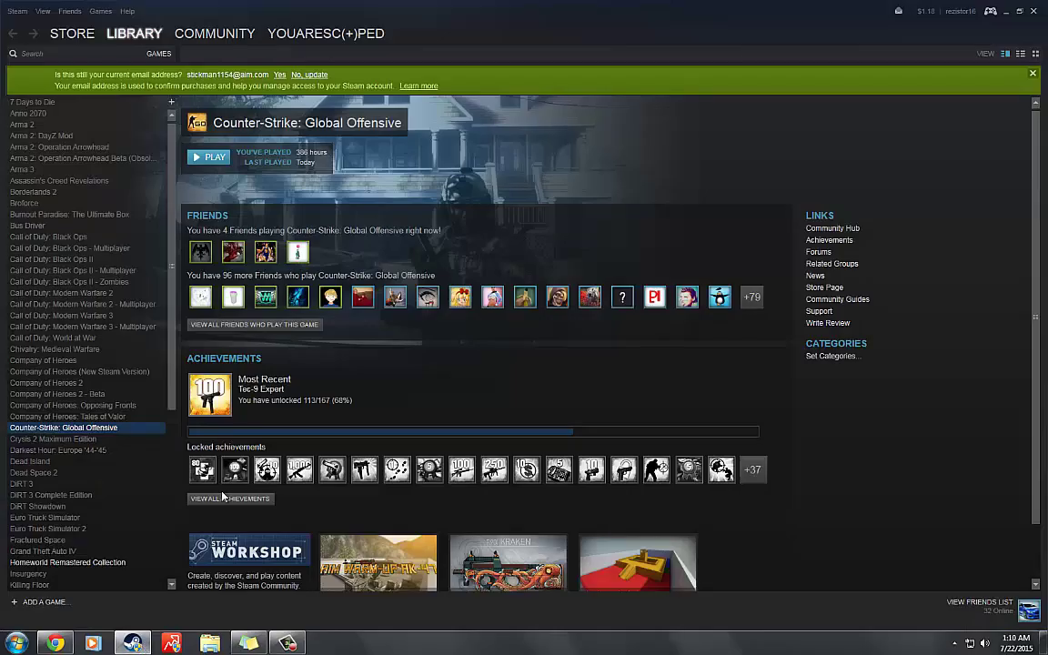
right_click(80, 427)
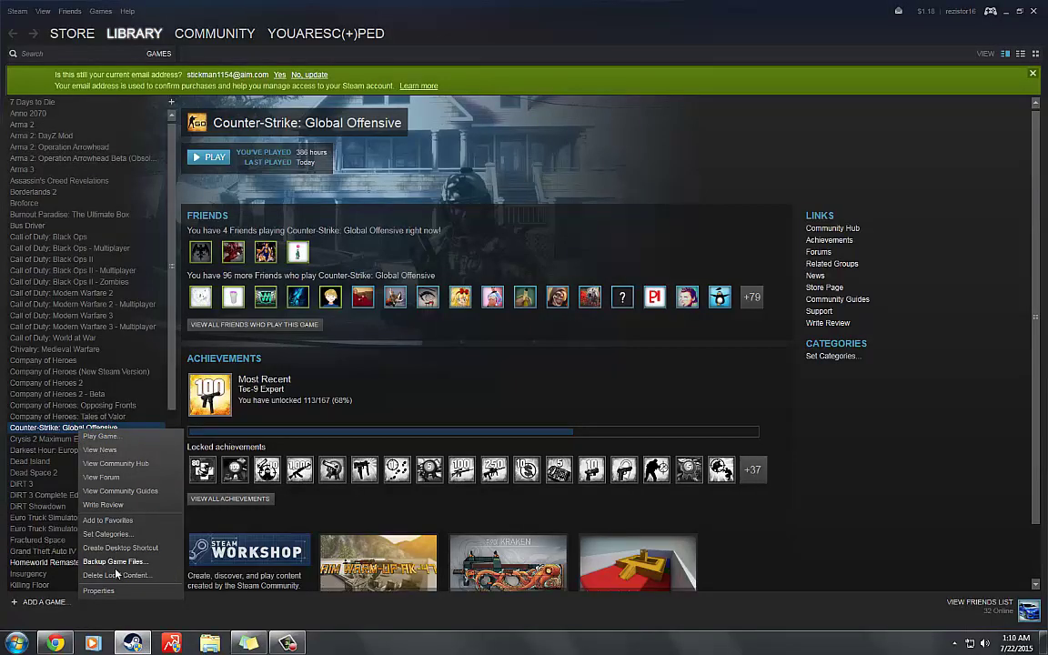
left_click(101, 591)
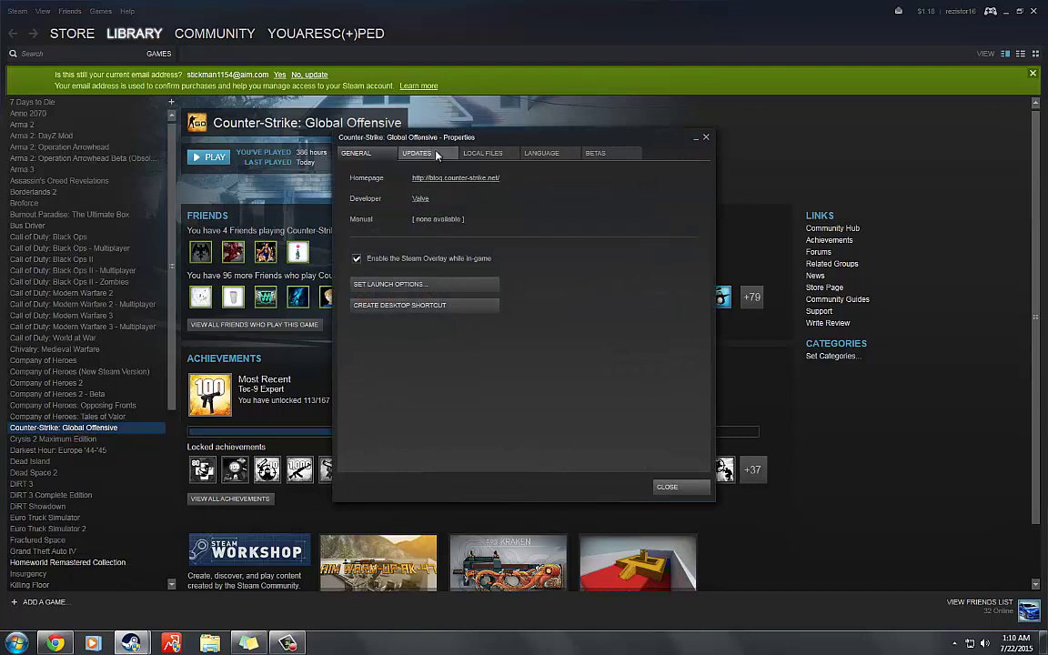
left_click(482, 153)
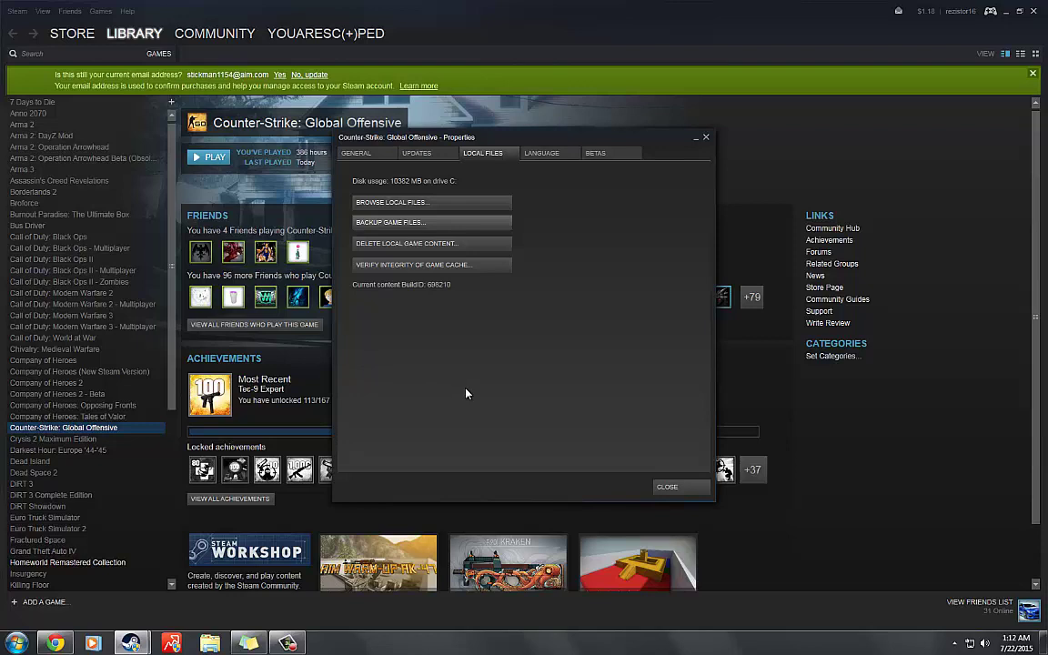
left_click(420, 265)
left_click(659, 412)
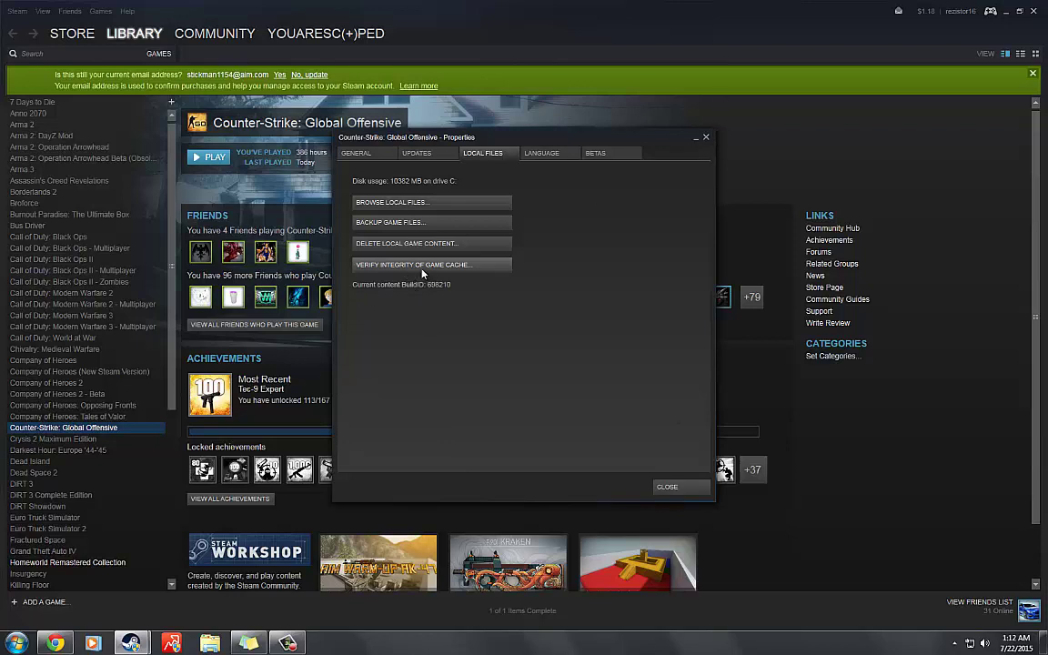
left_click(705, 140)
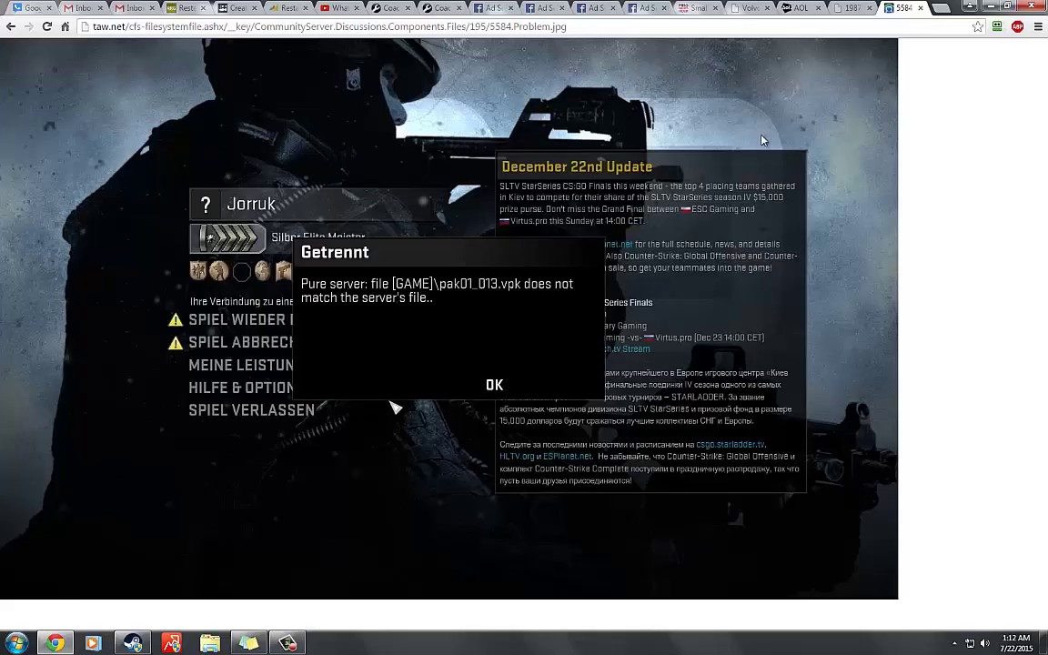
Switch to Windows Explorer and open the Steam folder inside Program Files (x86) on Local Disk (C:).
key("alt+Tab")
left_click(210, 643)
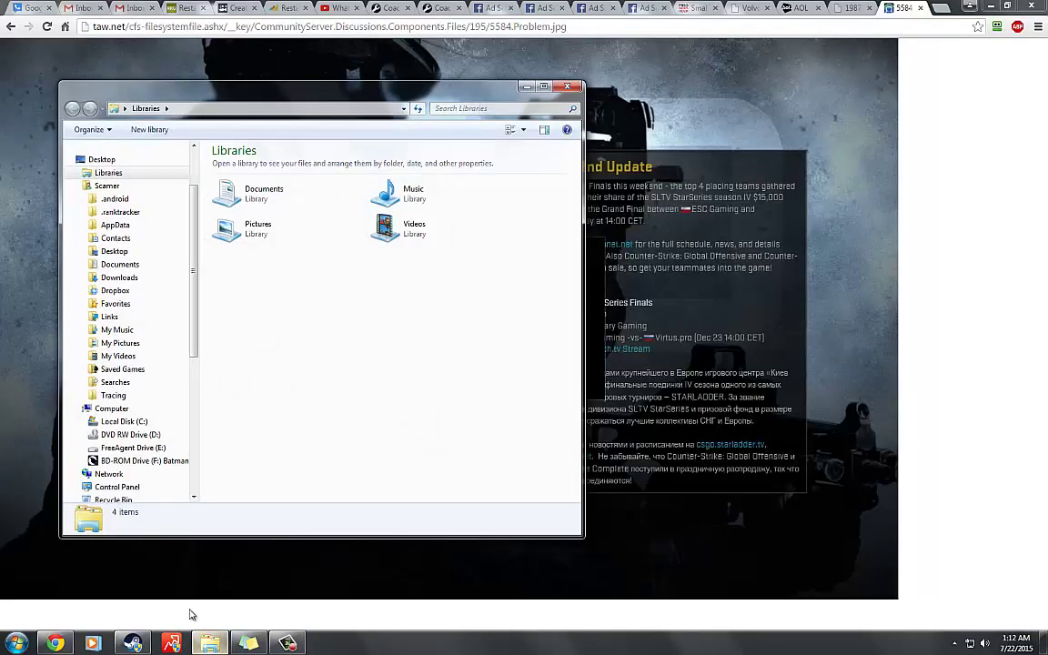
scroll(193, 264, "down", 3)
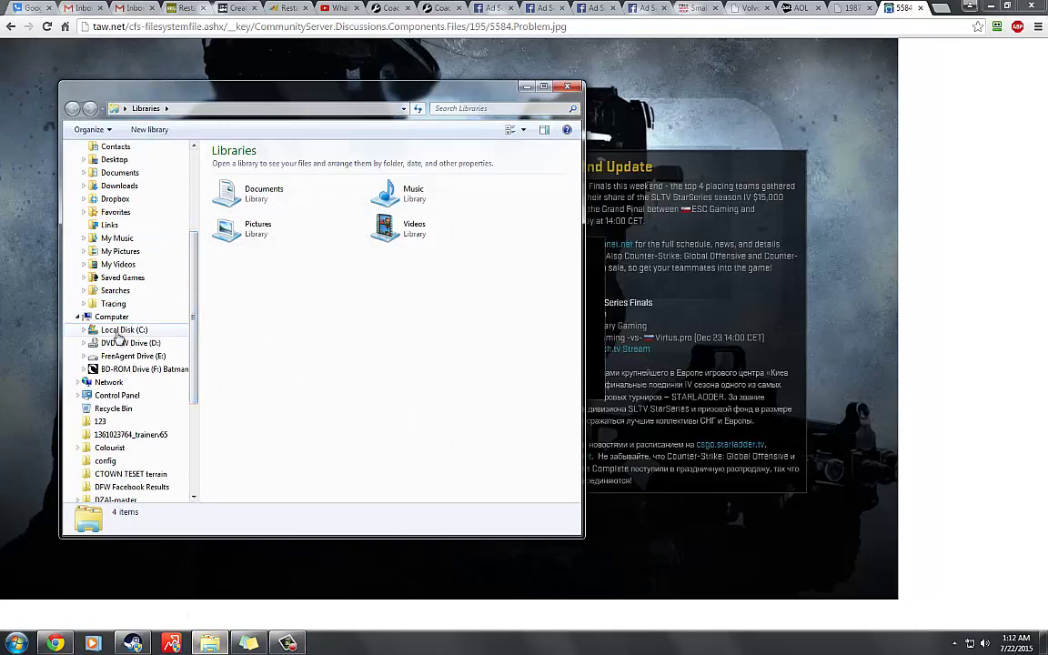
left_click(122, 330)
double_click(264, 283)
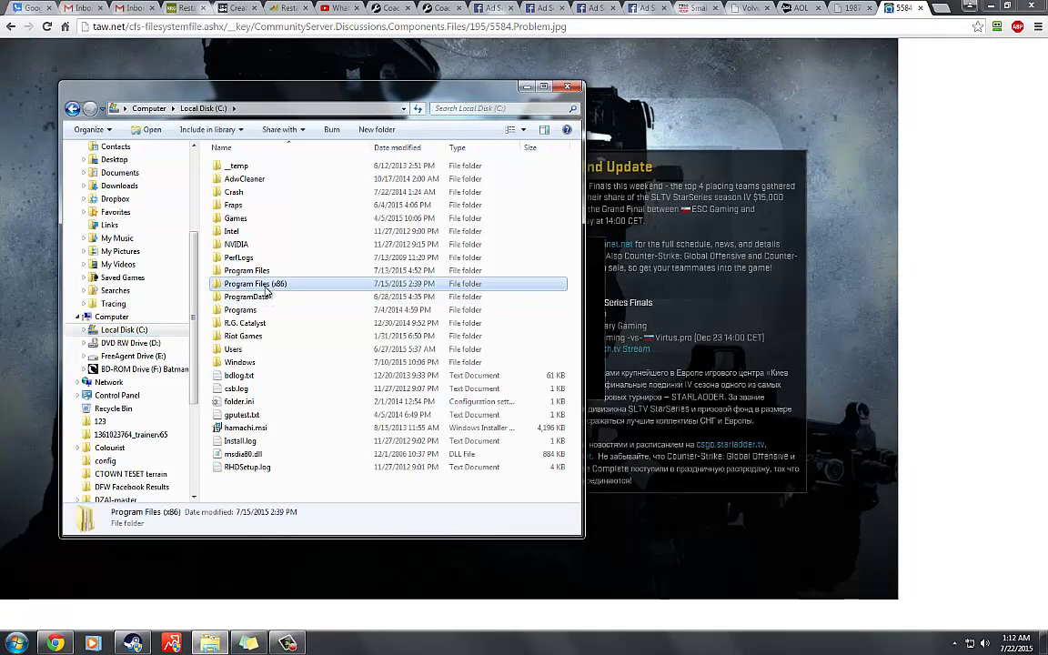
scroll(297, 393, "down", 4)
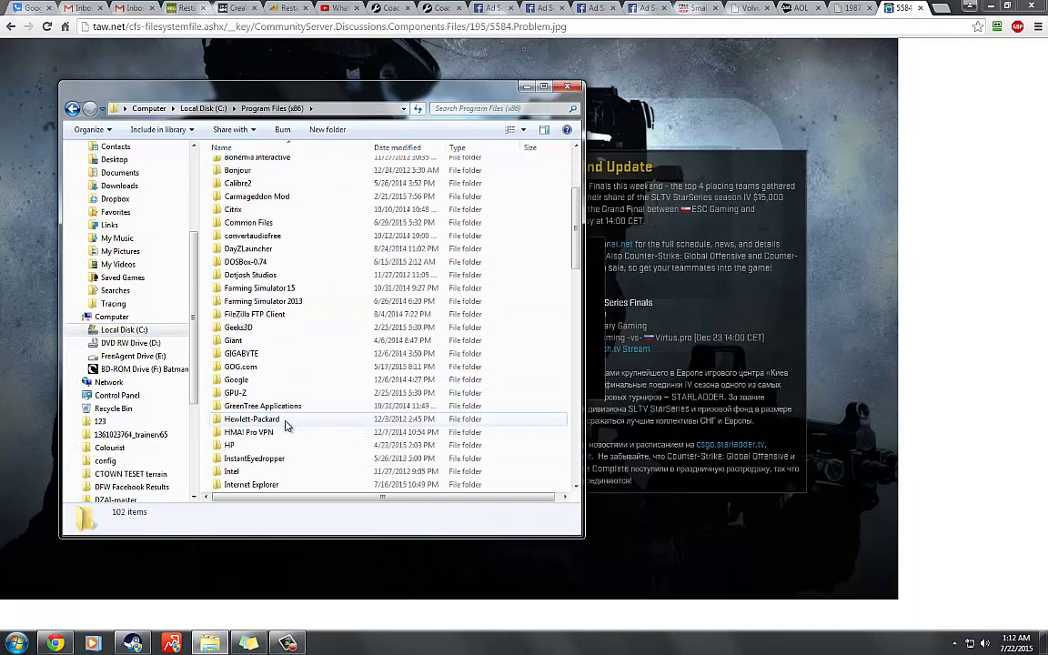
scroll(284, 425, "down", 6)
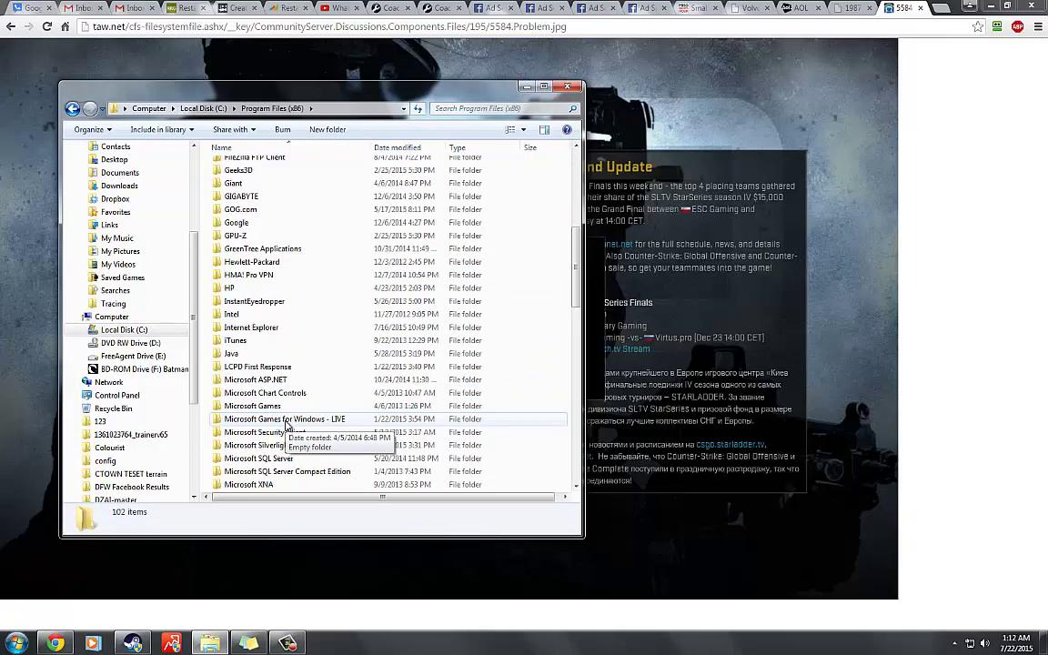
scroll(285, 425, "down", 3)
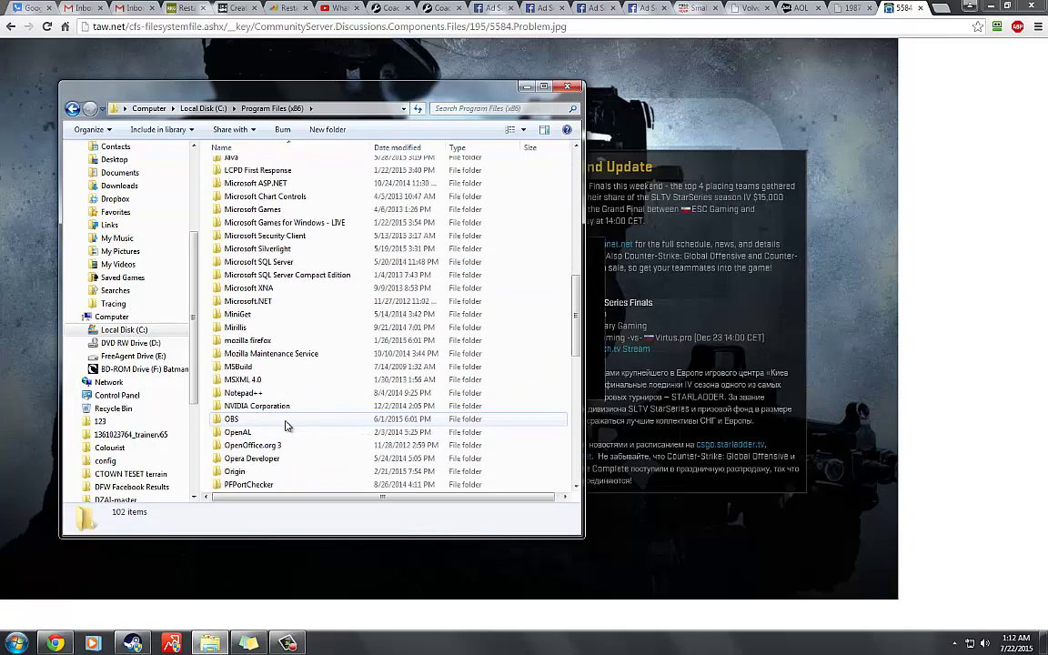
scroll(285, 425, "down", 4)
scroll(259, 473, "down", 2)
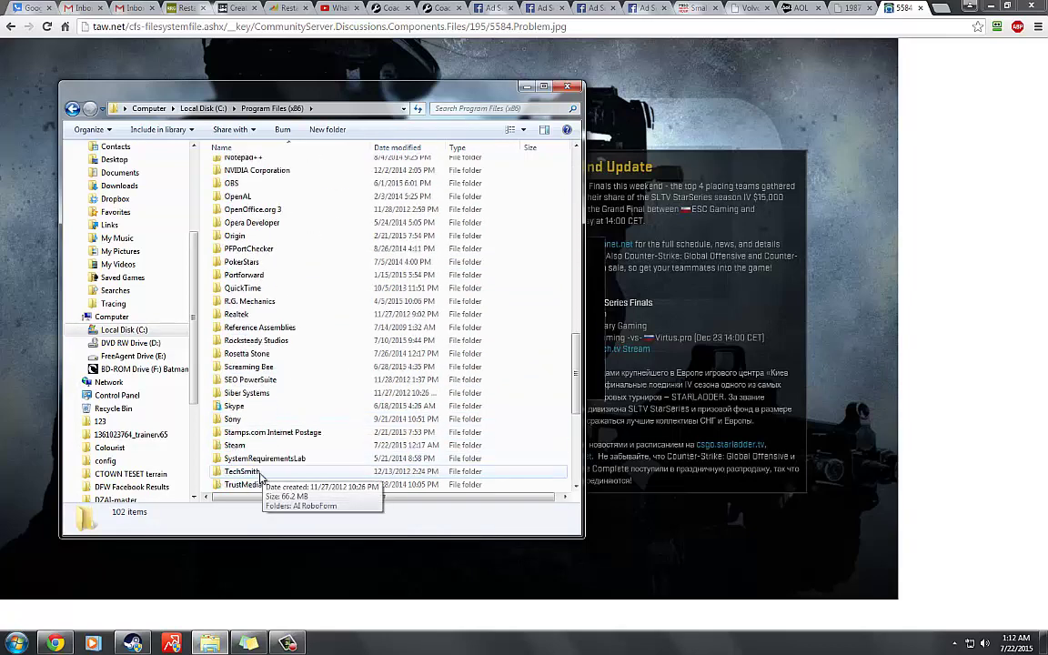
double_click(236, 445)
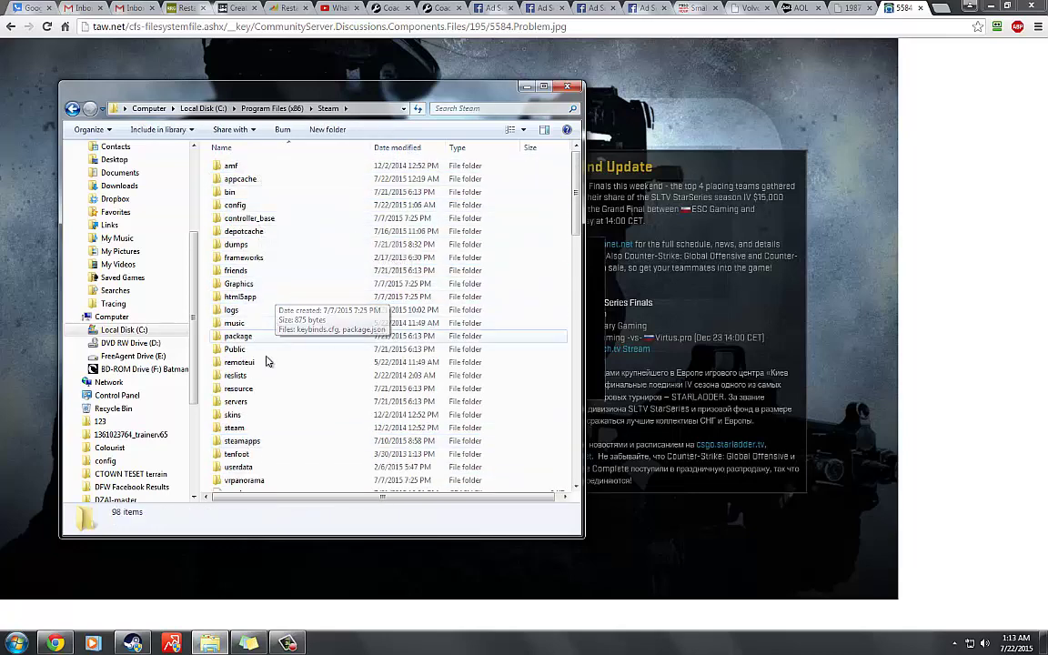
Open the csgo folder under steamapps\common\Counter-Strike Global Offensive.
double_click(259, 442)
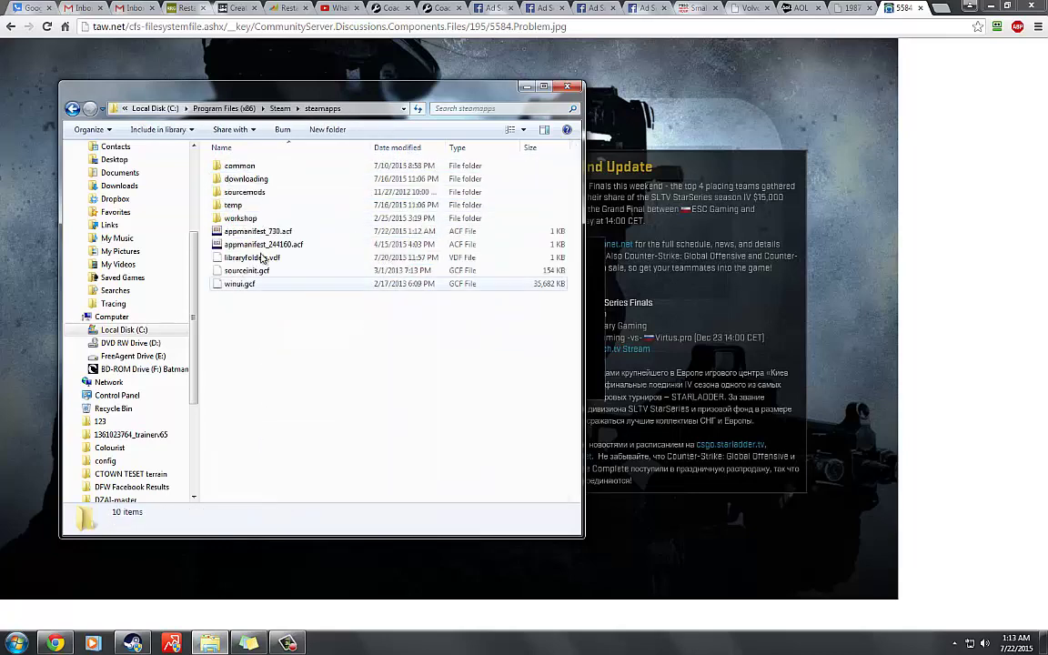
double_click(259, 168)
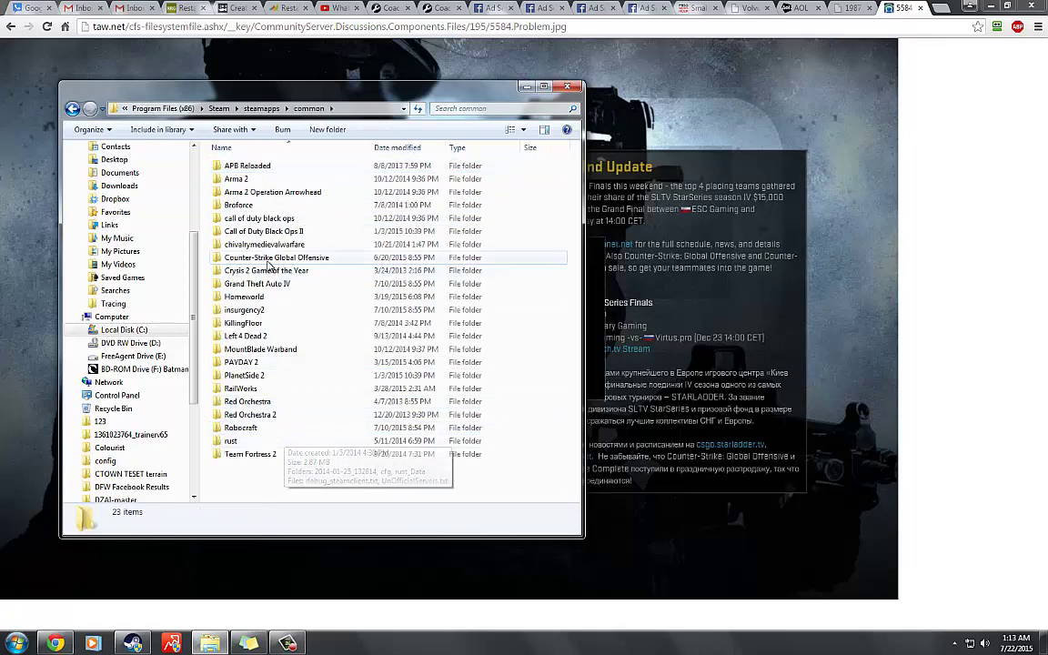
double_click(269, 260)
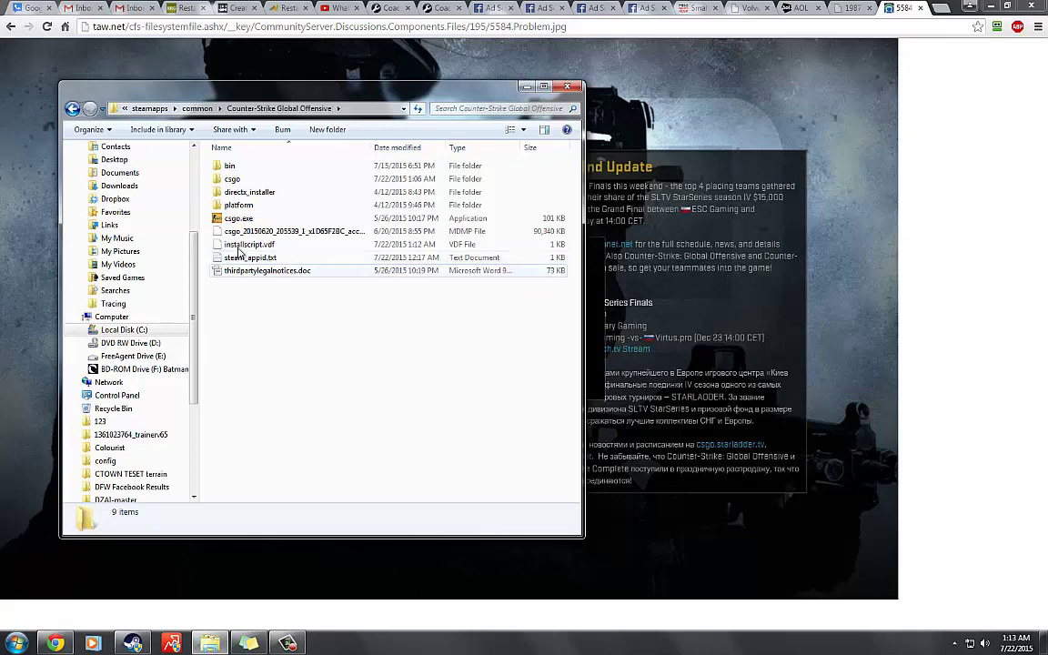
double_click(232, 180)
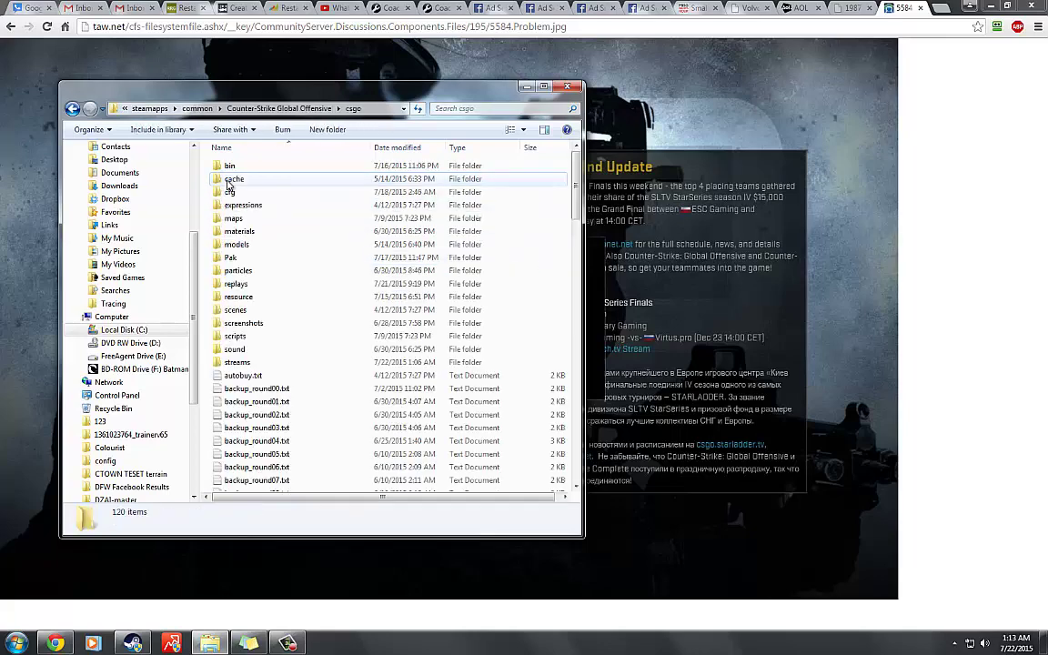
Create a new folder named "Pak 2" inside the csgo folder.
scroll(573, 196, "down", 7)
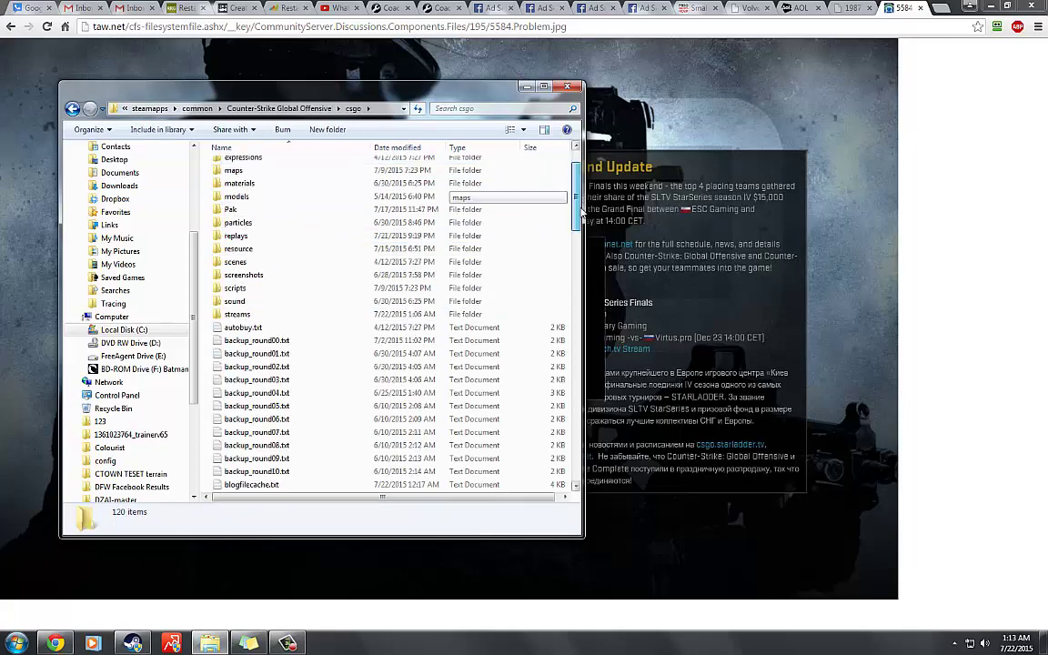
scroll(573, 196, "up", 7)
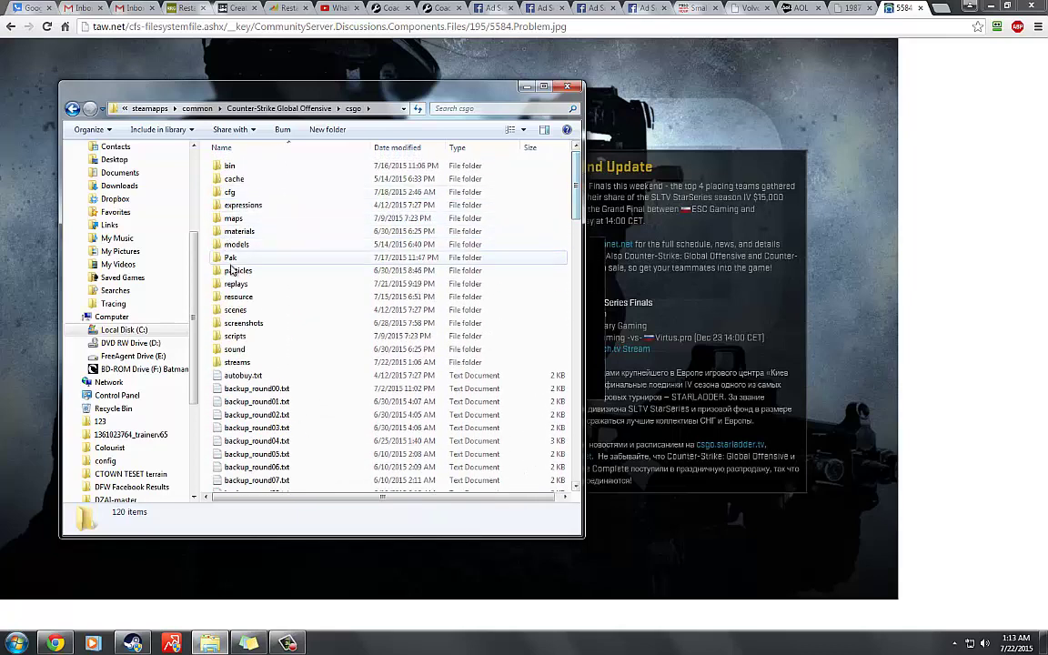
right_click(309, 403)
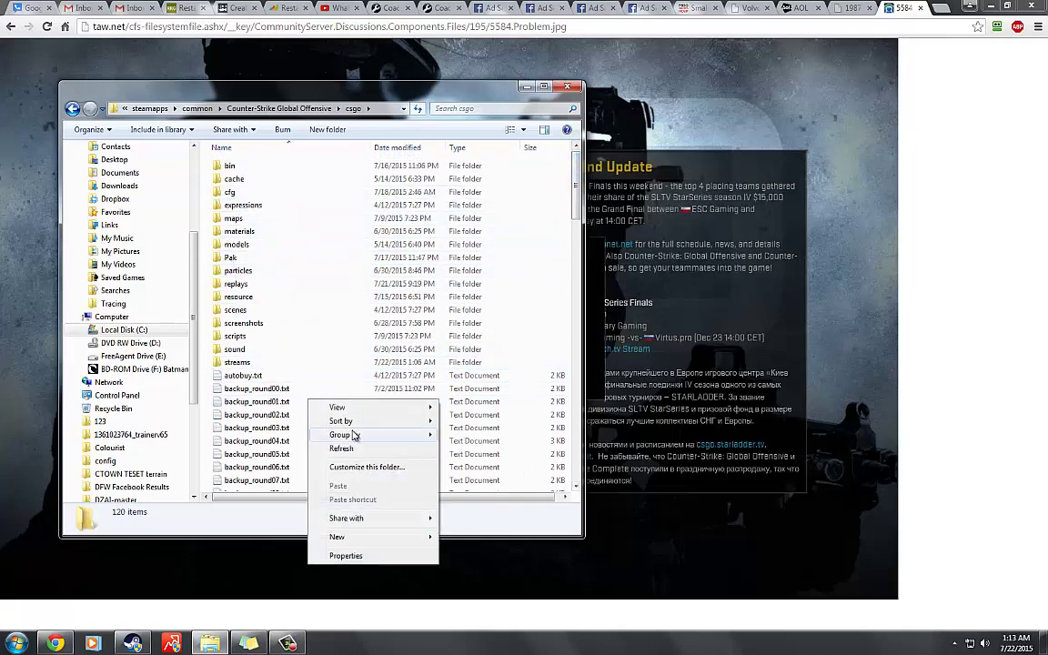
mouse_move(338, 537)
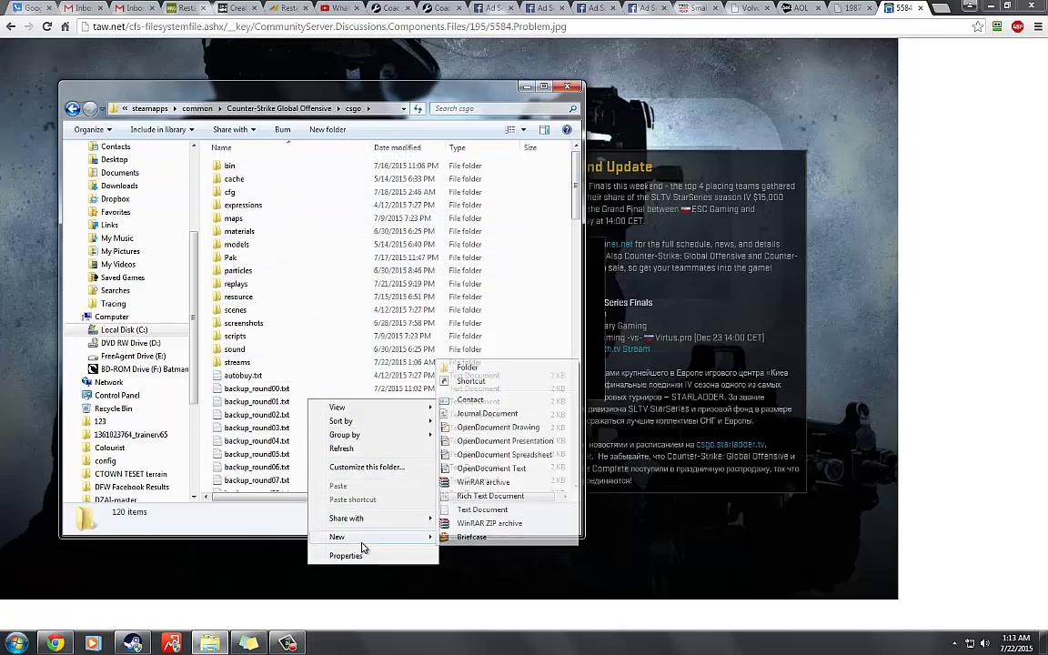
left_click(464, 367)
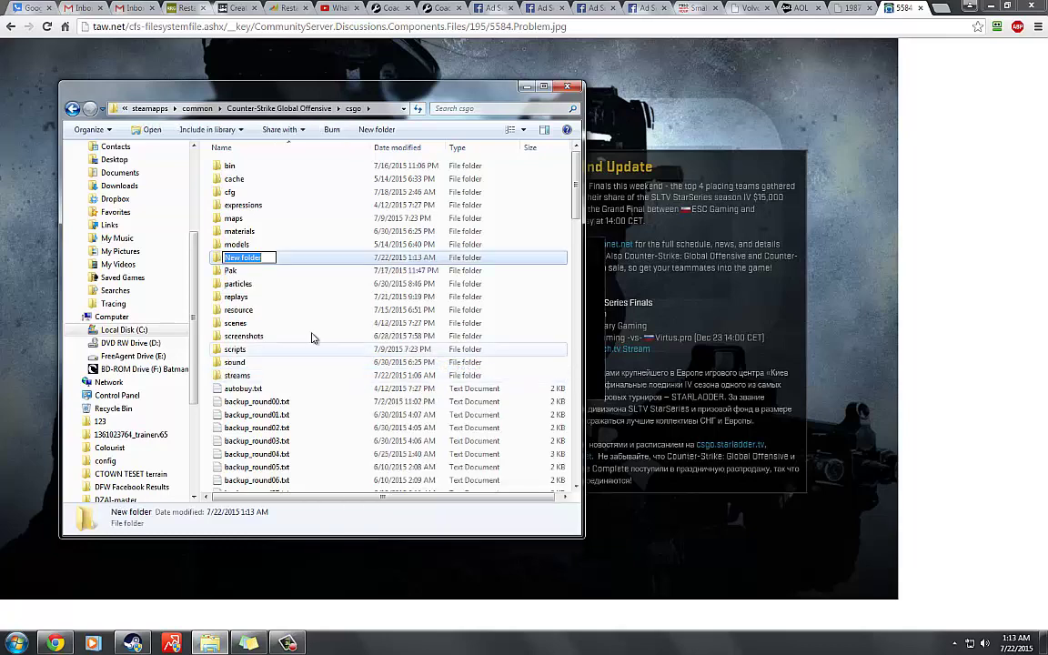
double_click(293, 262)
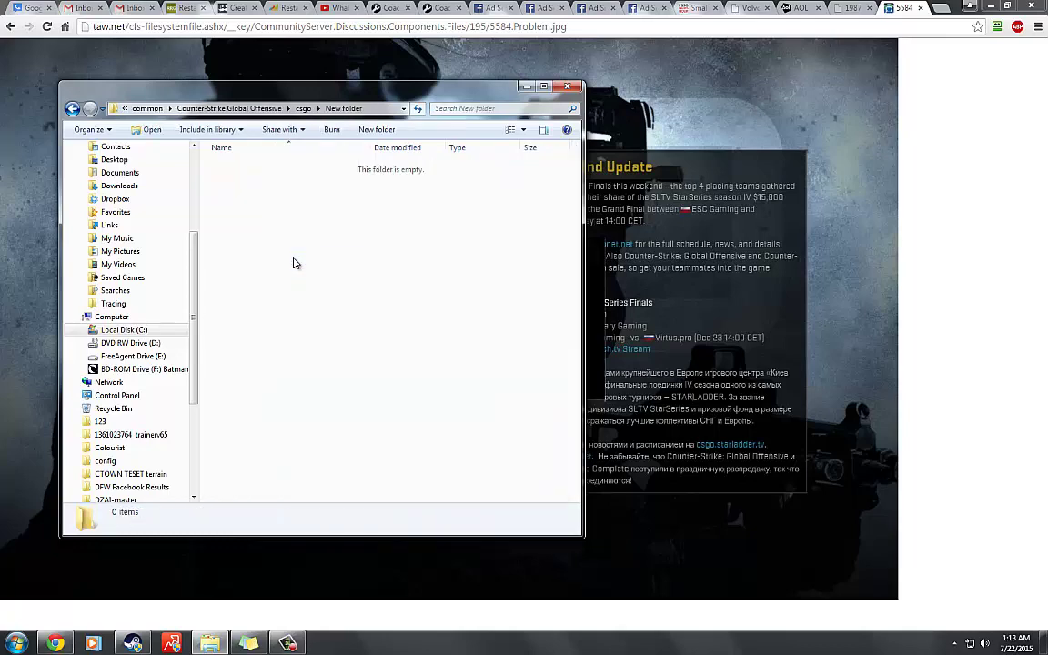
left_click(72, 108)
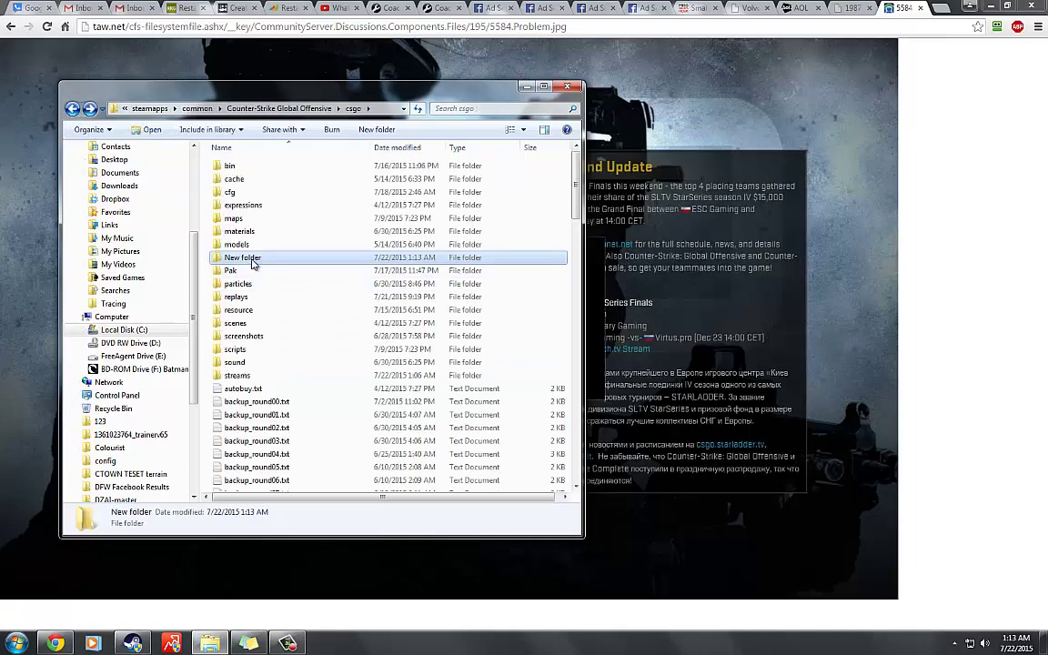
left_click(252, 263)
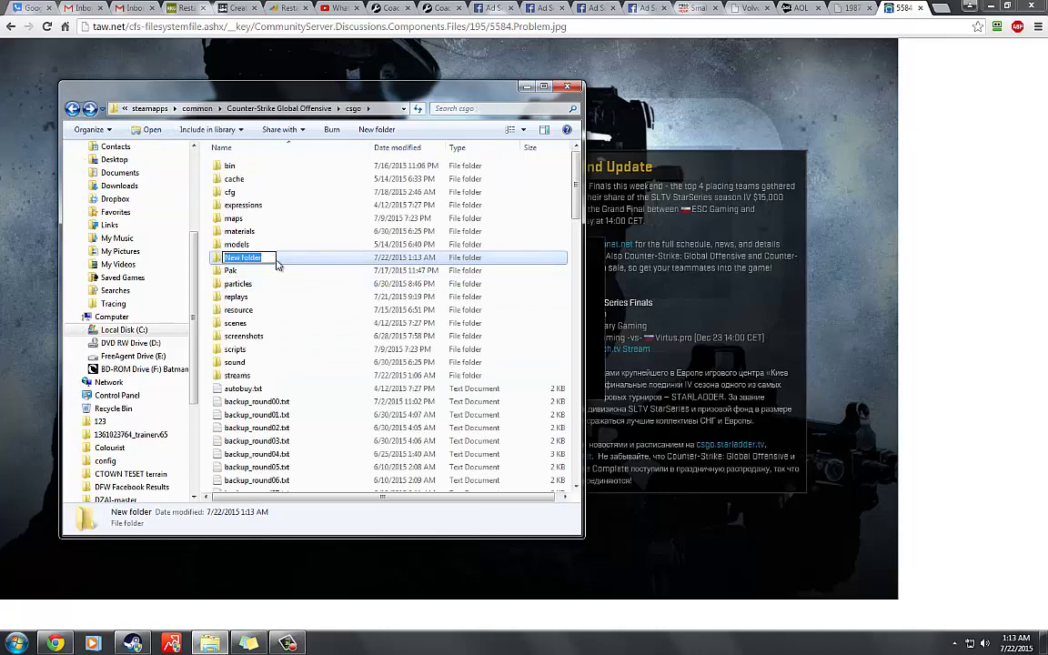
left_click(278, 264)
right_click(281, 265)
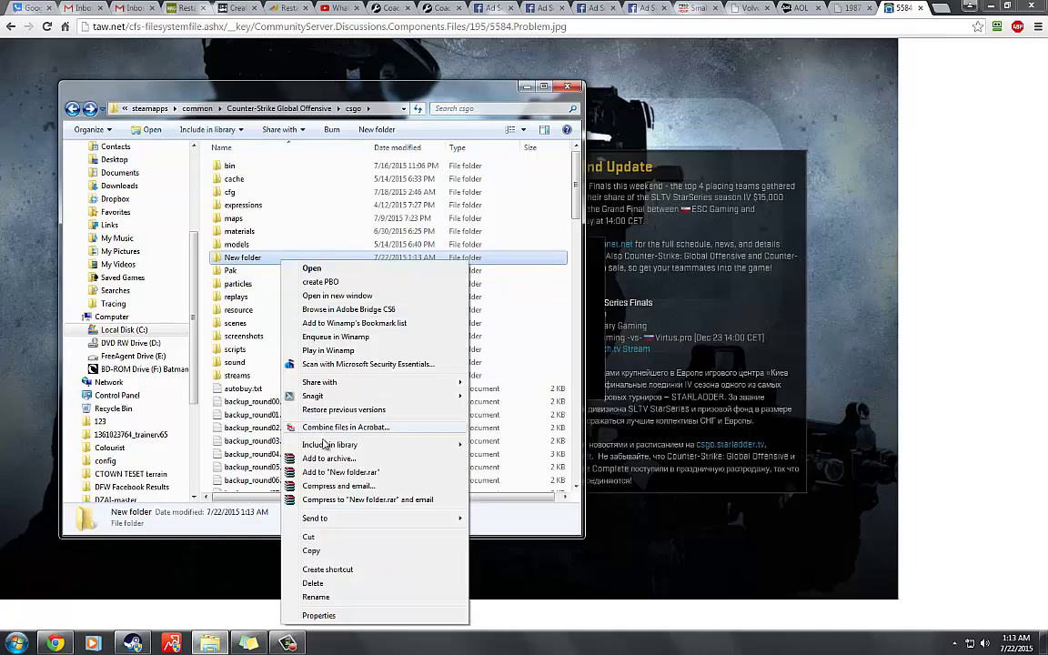
left_click(306, 594)
type("Pak")
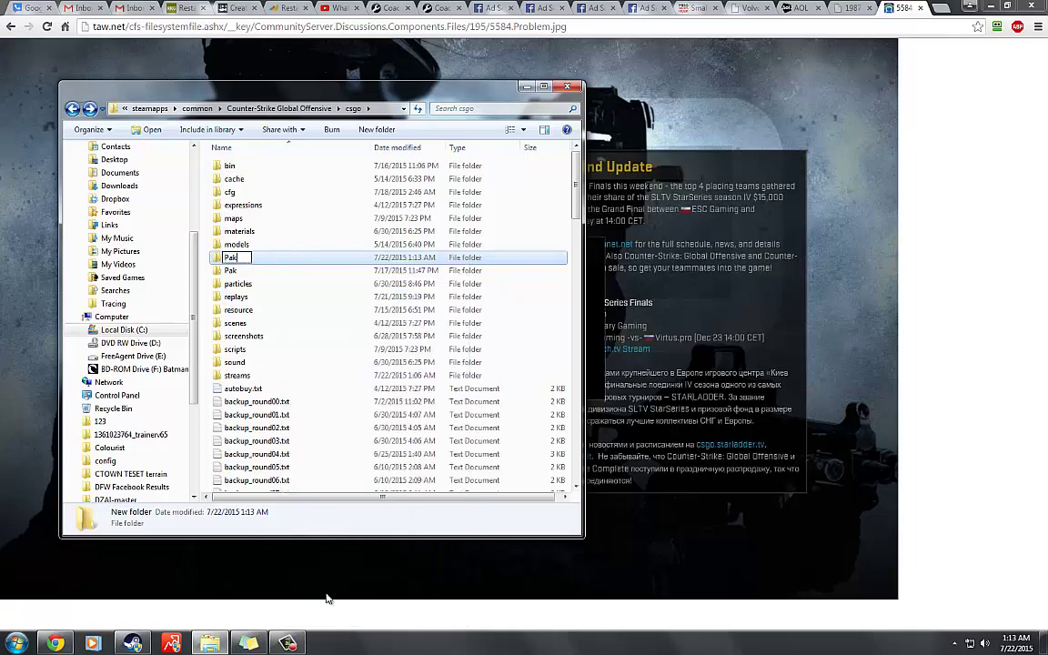
type(" 2")
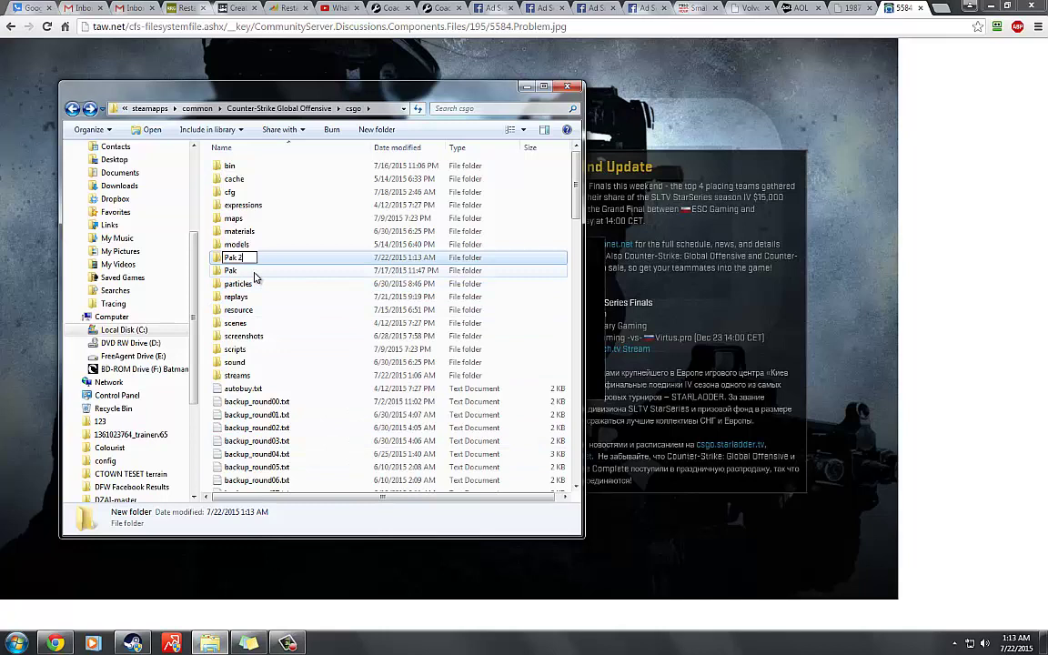
key("Return")
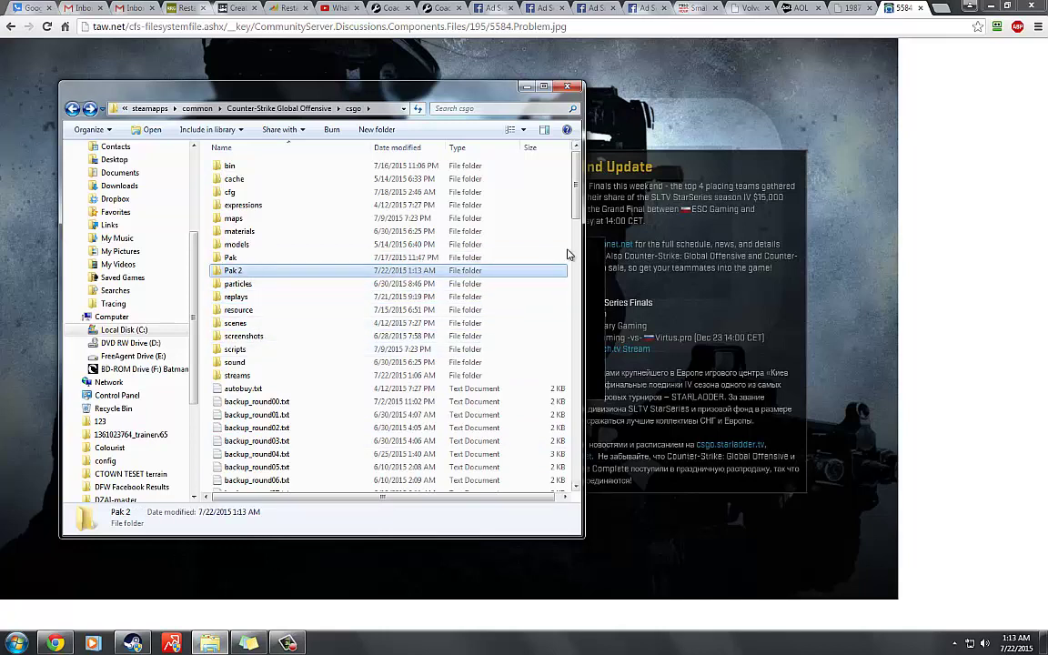
Copy all the pak01 .vpk files, from pak01_000.vpk through pak01_dir.vpk, from the csgo folder into the Pak 2 folder.
scroll(583, 211, "down", 2)
left_click_drag(584, 211, 589, 329)
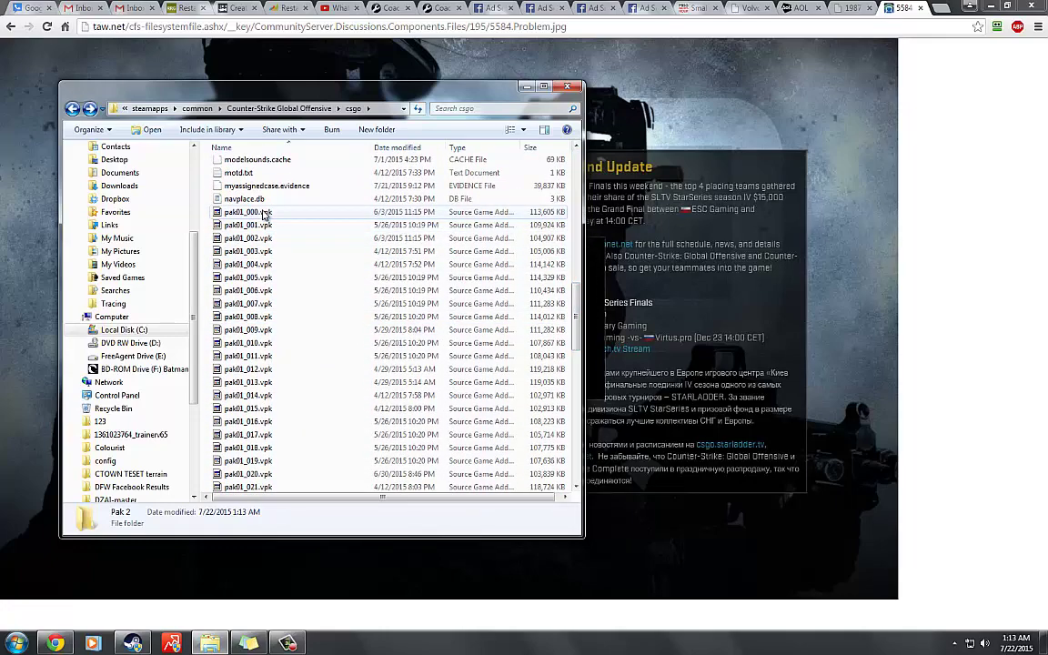
left_click(257, 211)
left_click_drag(584, 297, 573, 328)
left_click(259, 379, "shift")
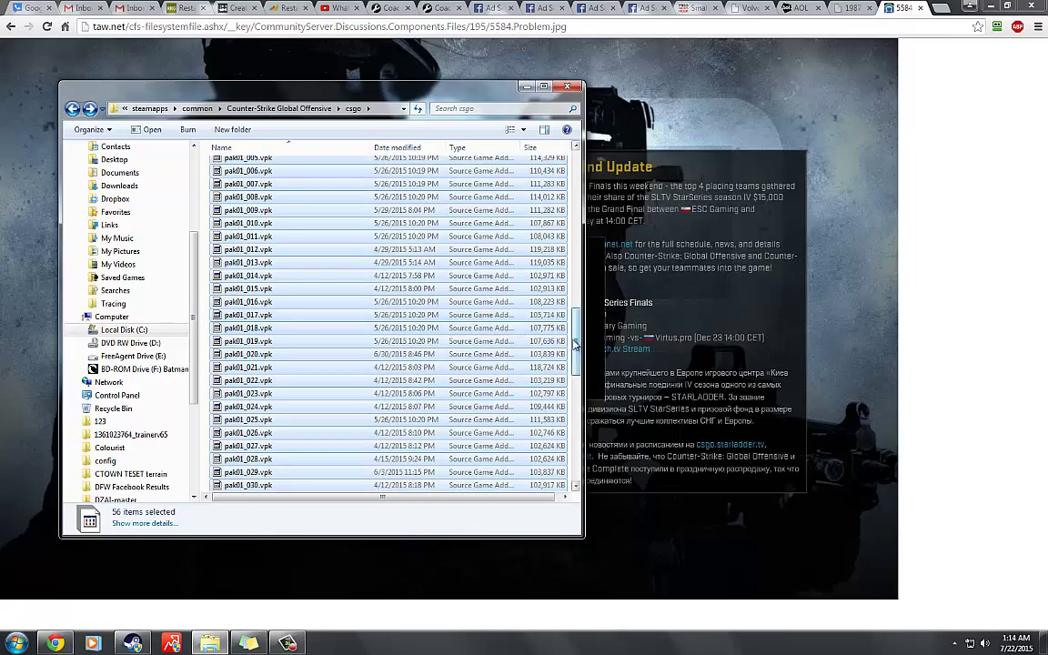
scroll(245, 213, "up", 18)
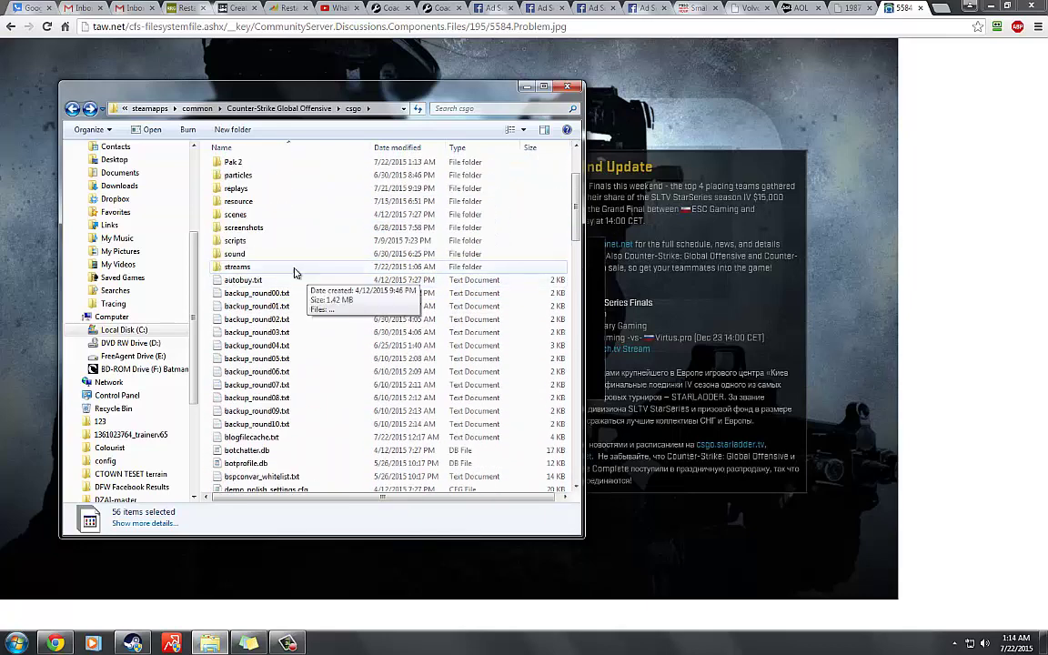
scroll(238, 232, "up", 1)
double_click(236, 239)
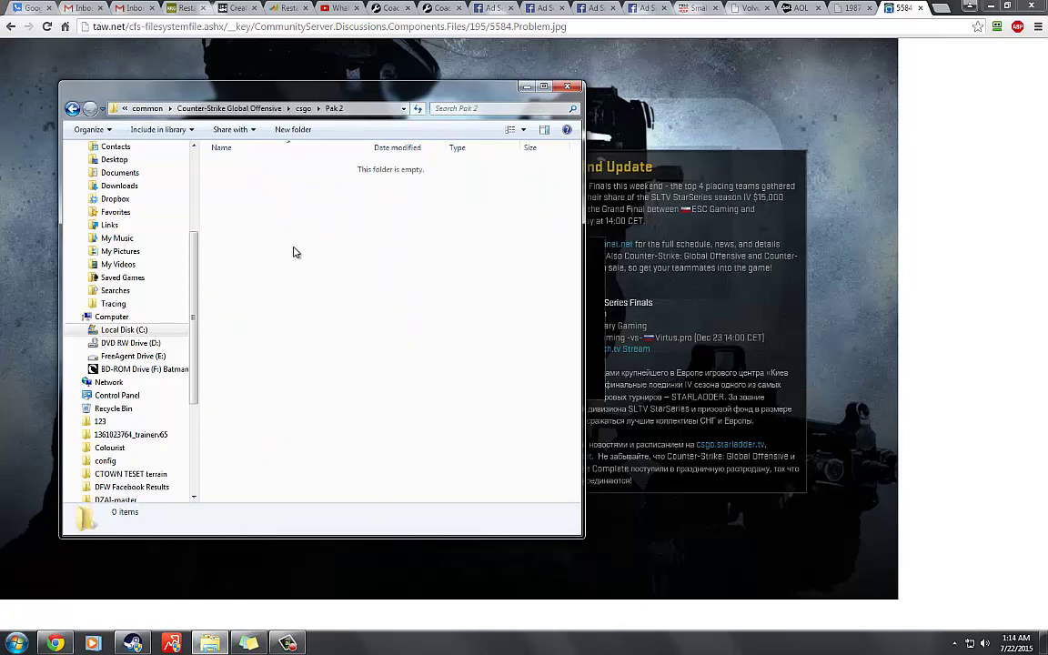
right_click(294, 248)
left_click(326, 334)
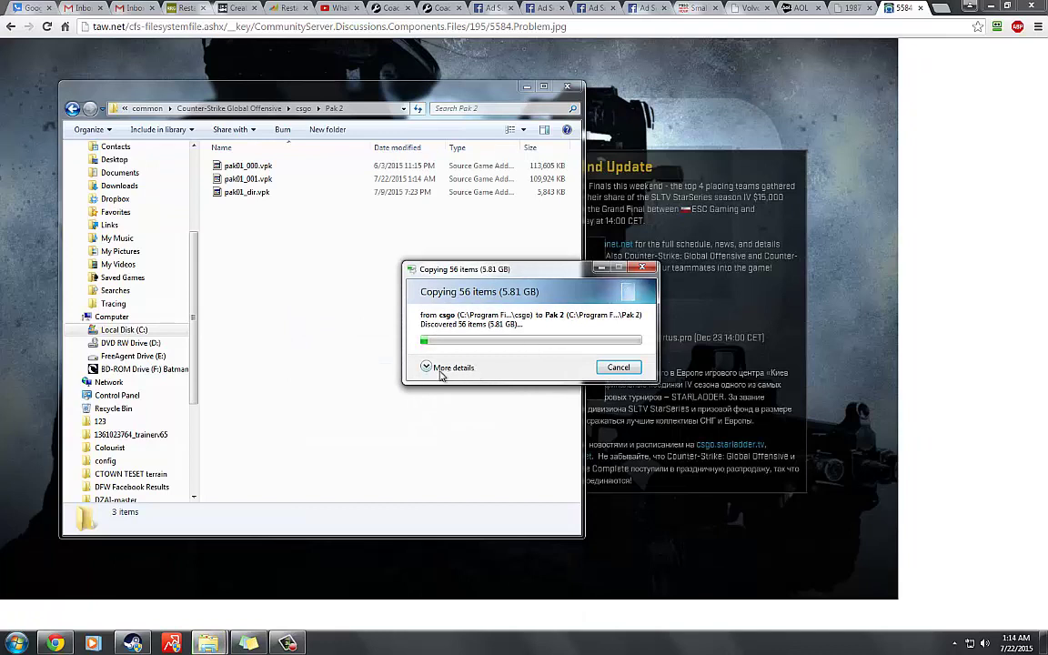
Inspect the details of the running copy, minimize its progress window and return to the csgo folder.
left_click(440, 369)
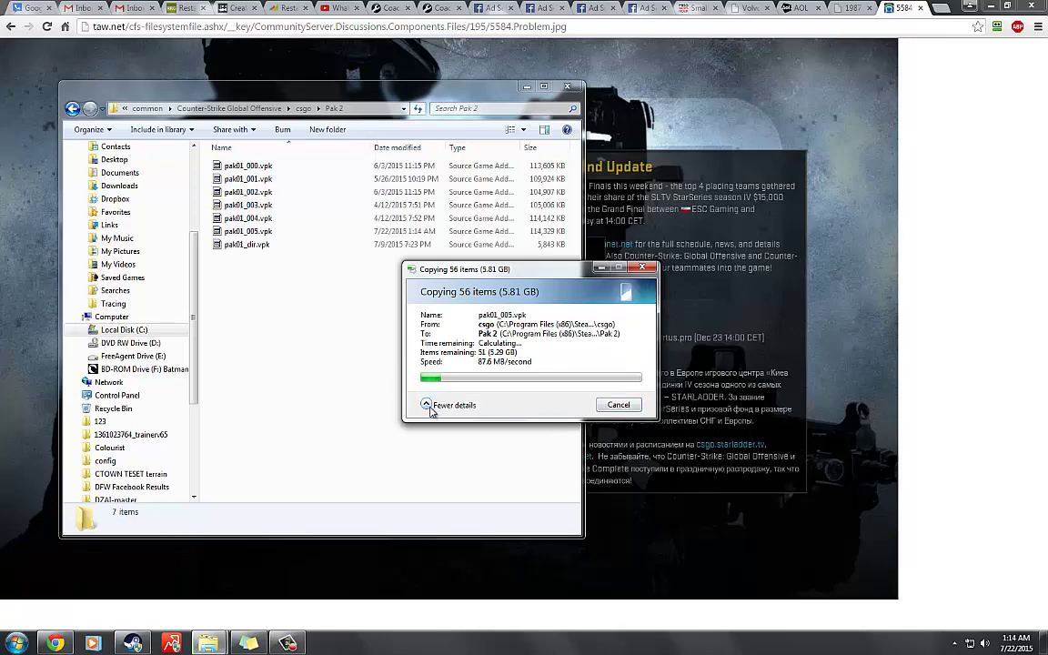
left_click(431, 406)
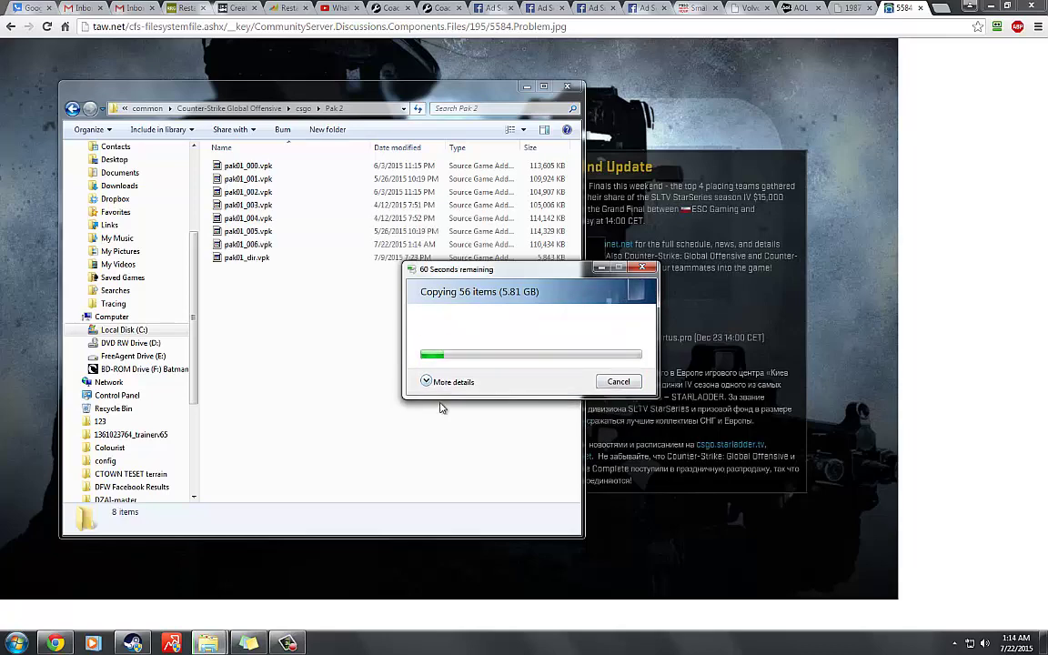
left_click(603, 267)
left_click(72, 108)
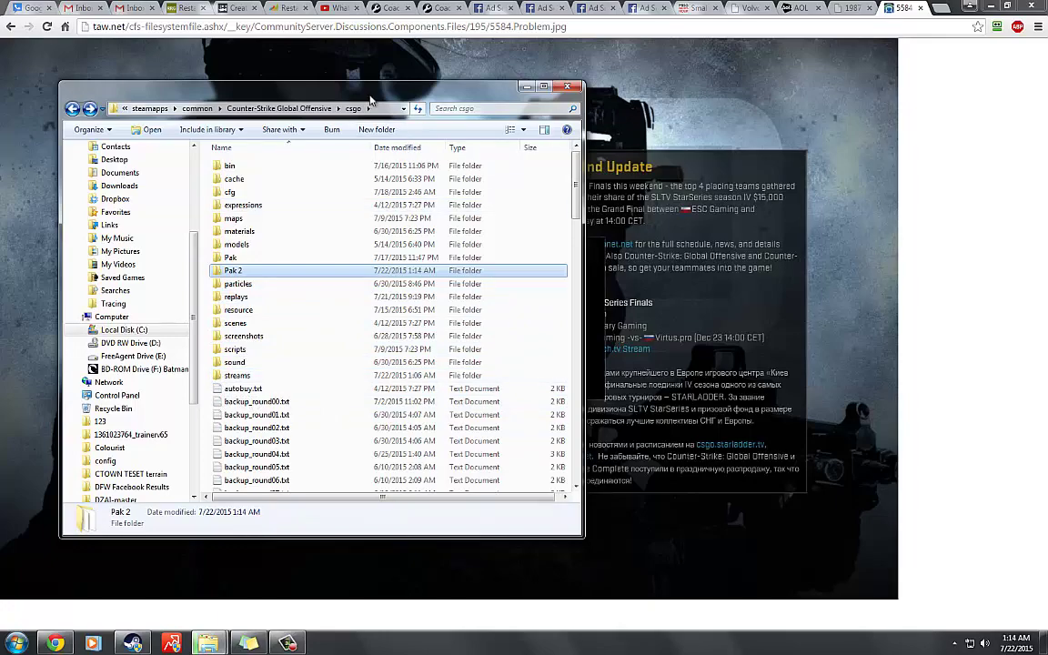
Check which pak01 file the error image names and look for that file in the csgo folder.
left_click_drag(335, 88, 382, 343)
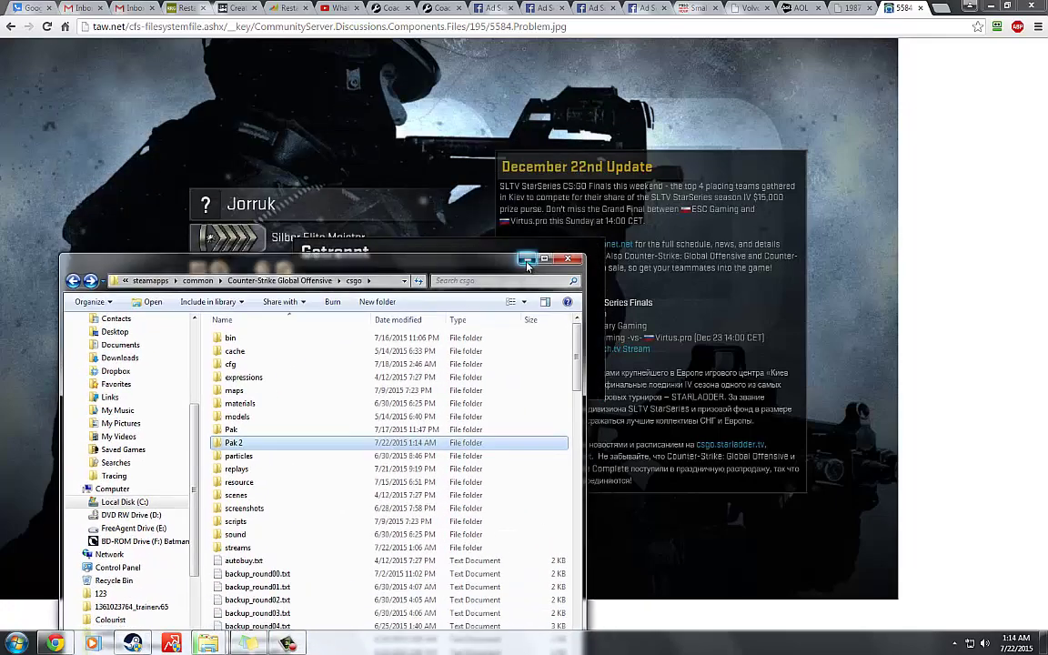
left_click(364, 286)
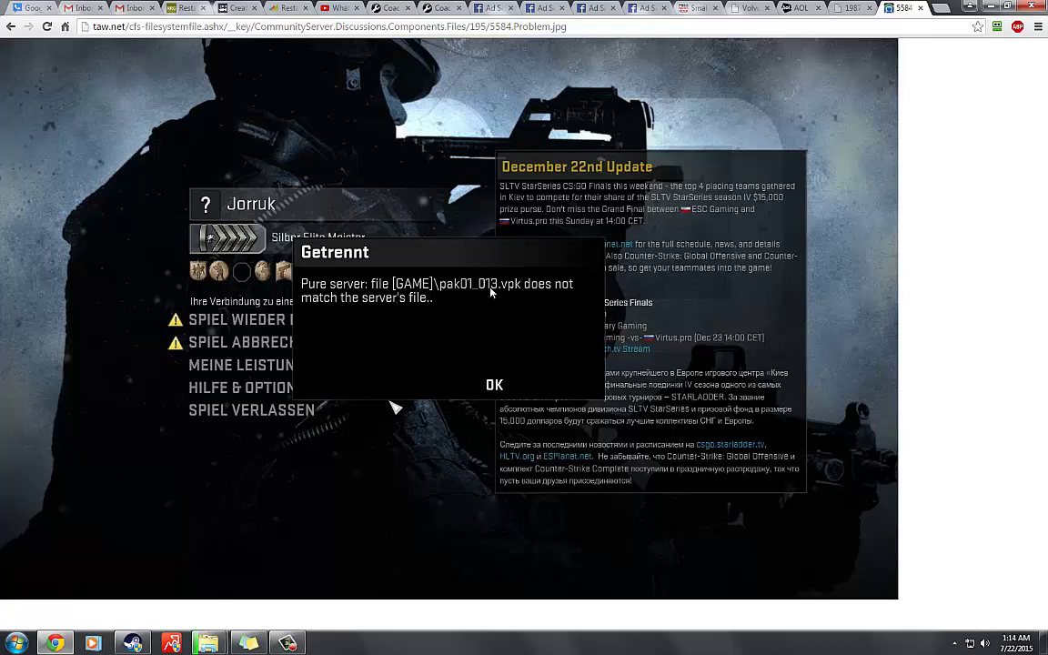
mouse_move(207, 642)
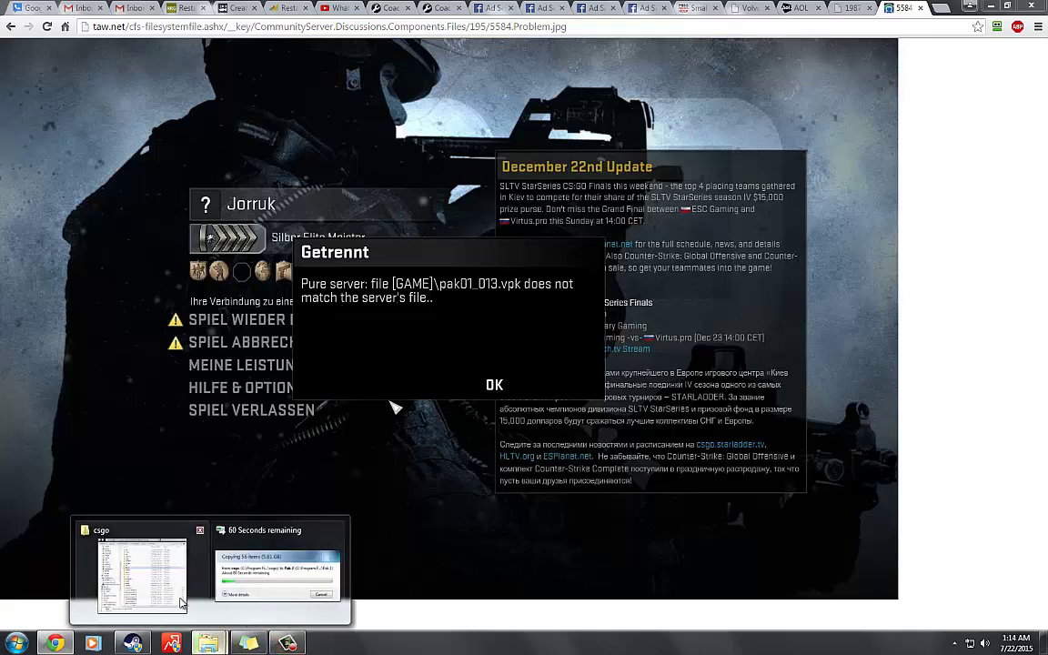
left_click(181, 602)
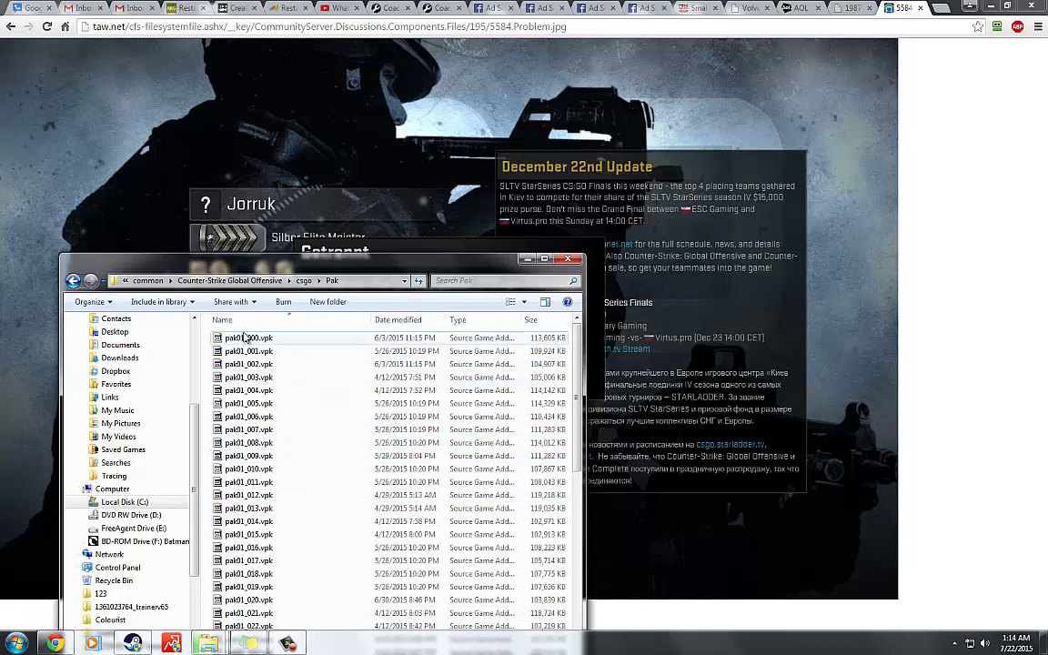
key("BackSpace")
scroll(350, 410, "down", 5)
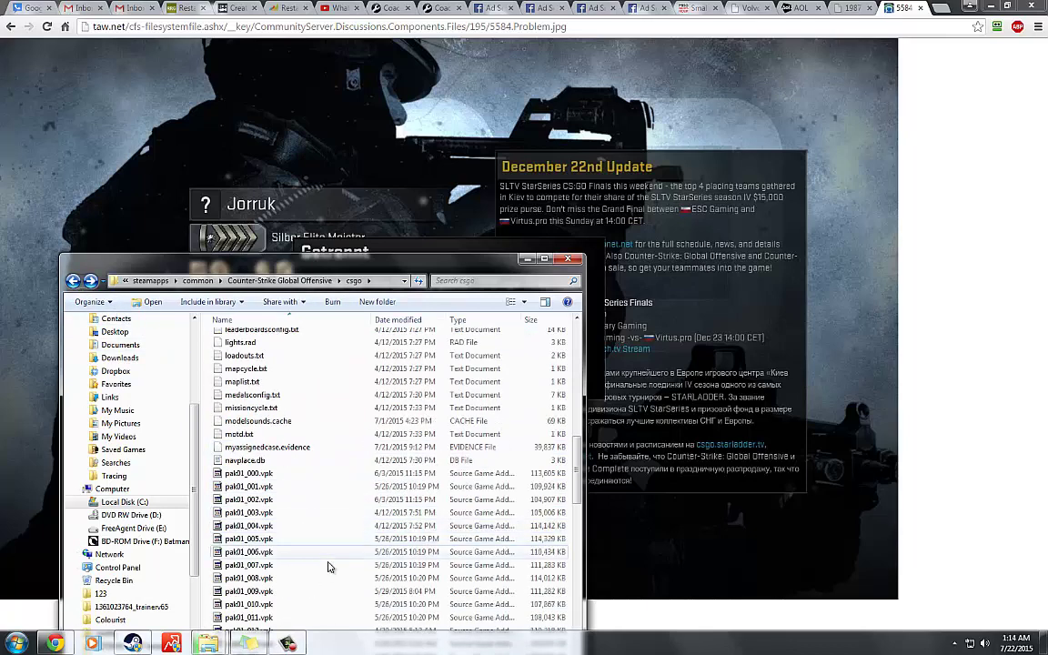
scroll(330, 546, "down", 5)
left_click_drag(352, 264, 579, 131)
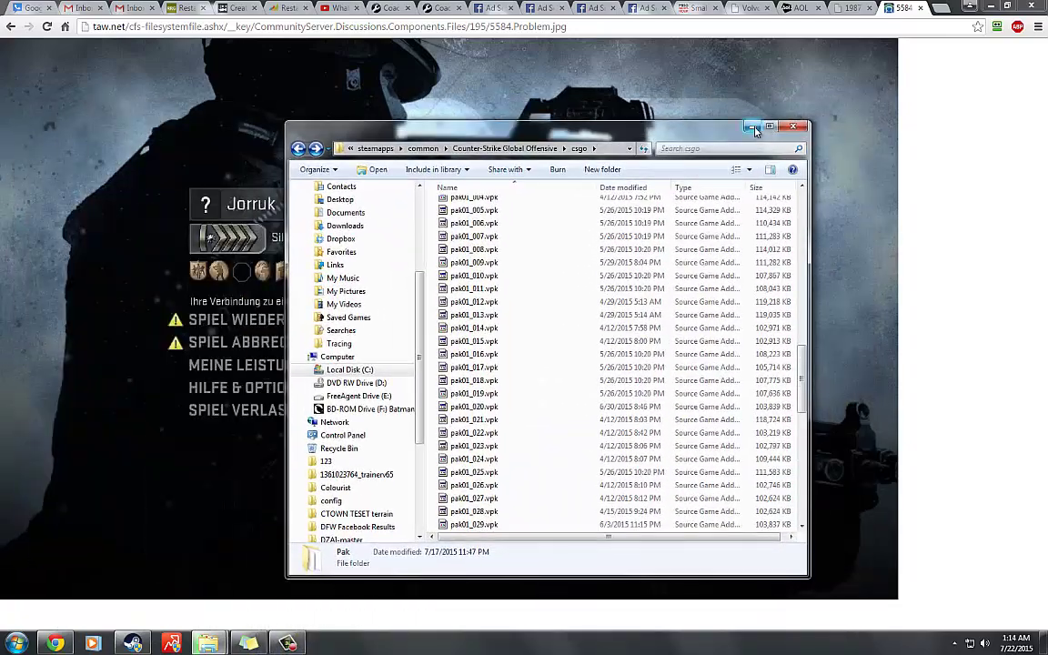
left_click(751, 126)
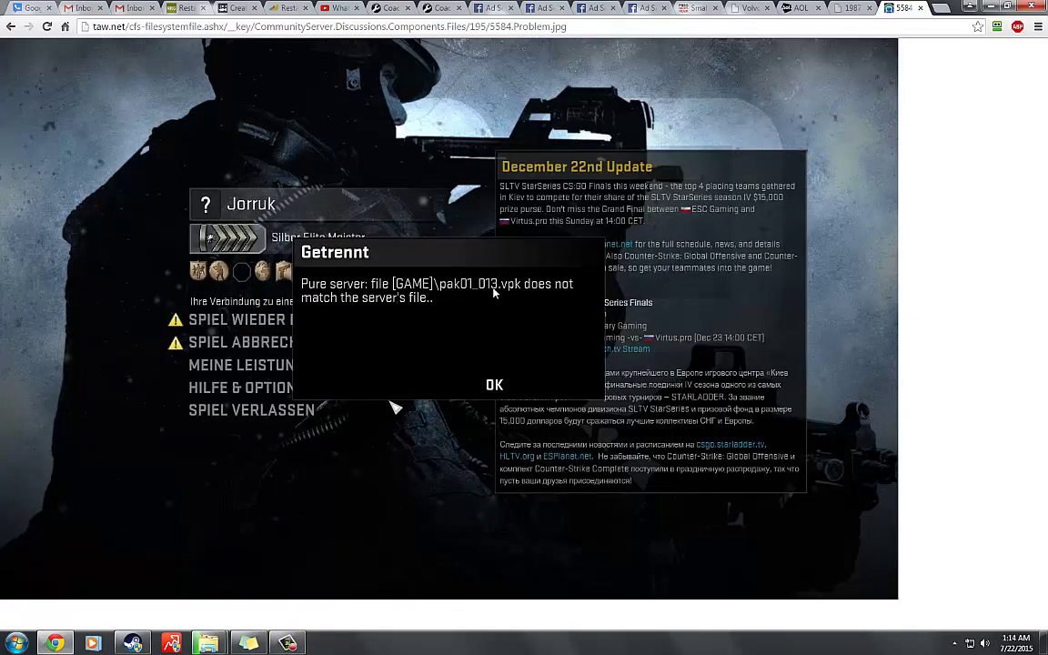
Restore the copy progress window and cancel the copying of the pak01 files into Pak 2.
mouse_move(208, 643)
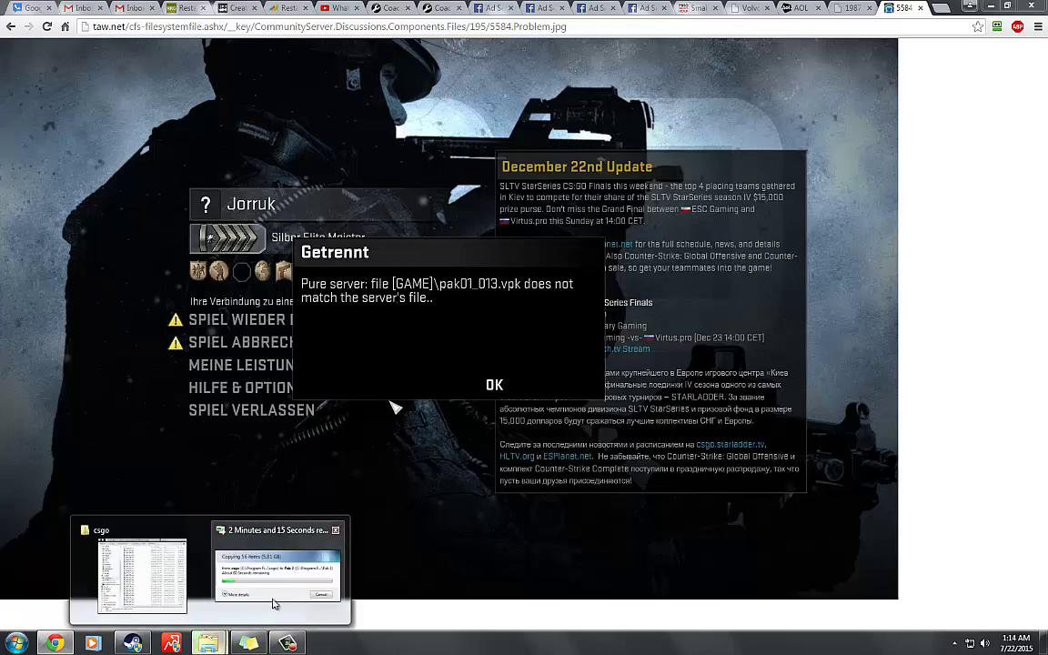
left_click(275, 603)
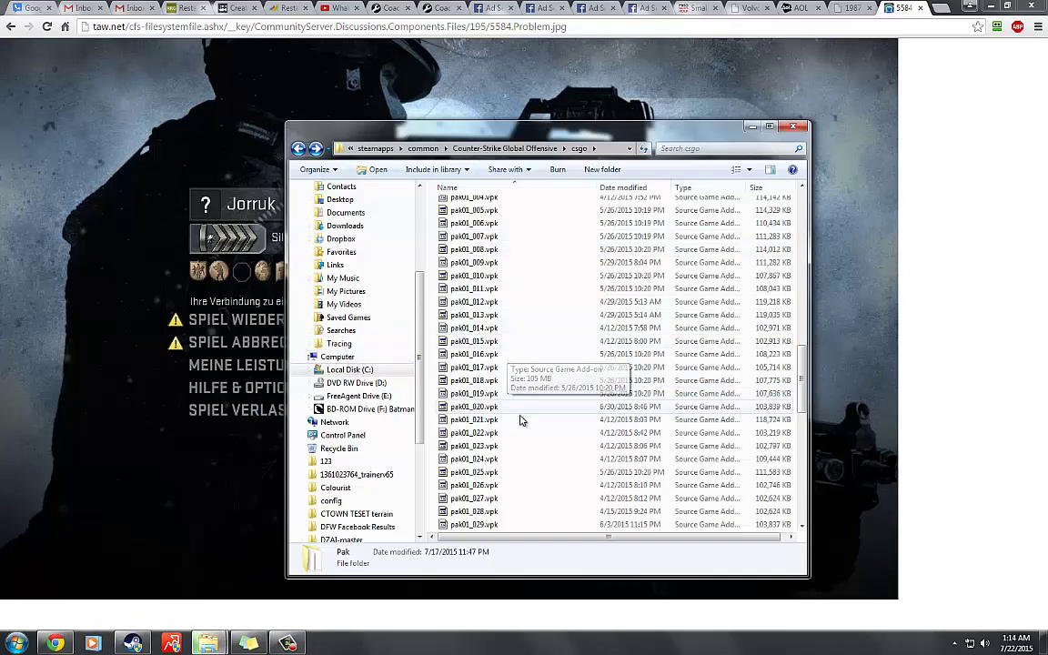
scroll(514, 411, "up", 3)
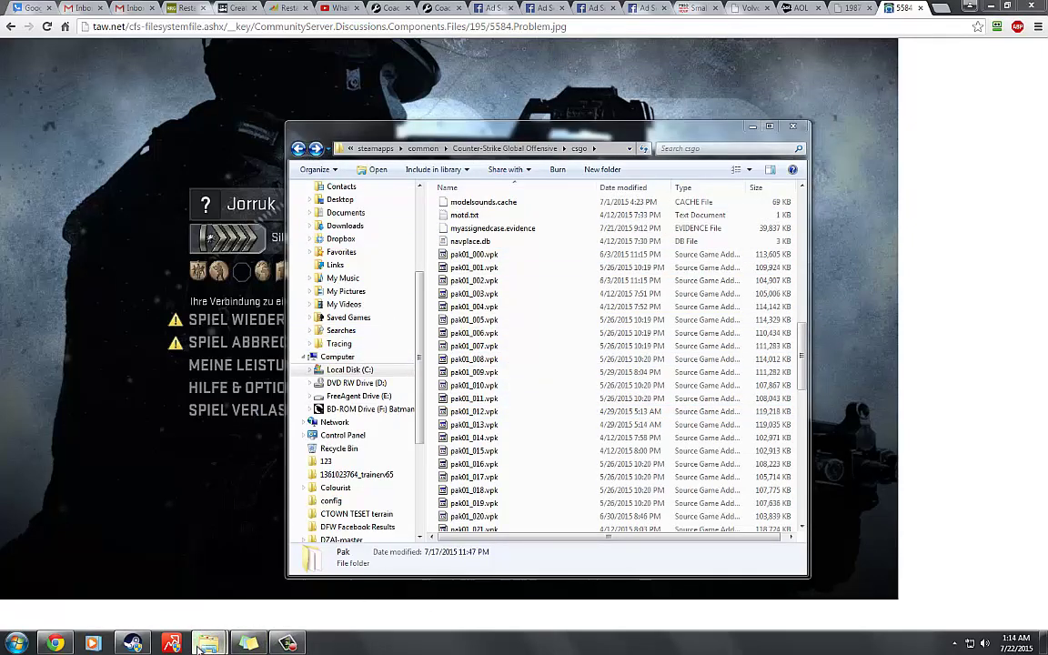
mouse_move(208, 644)
left_click(285, 555)
left_click(618, 366)
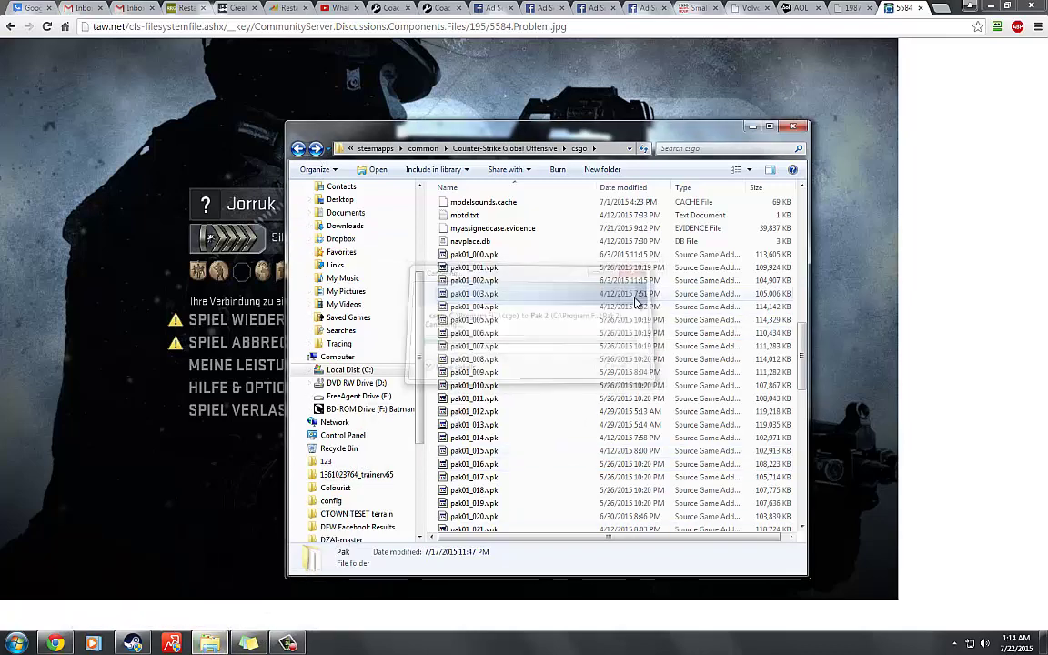
Delete the Pak 2 folder from the csgo folder.
scroll(535, 406, "up", 2)
scroll(527, 398, "up", 12)
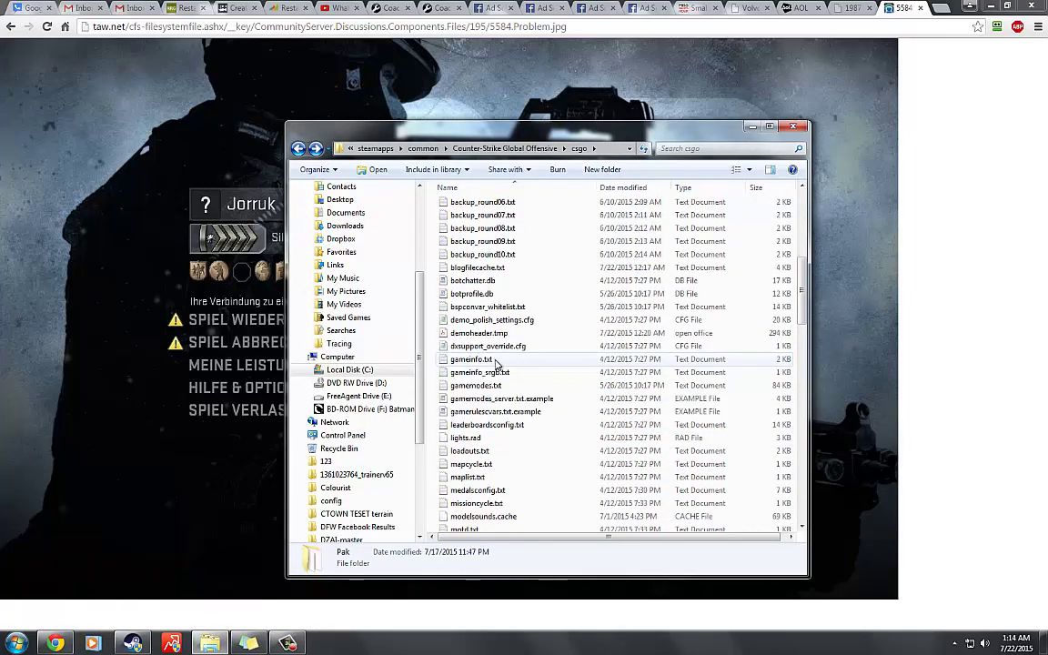
right_click(464, 314)
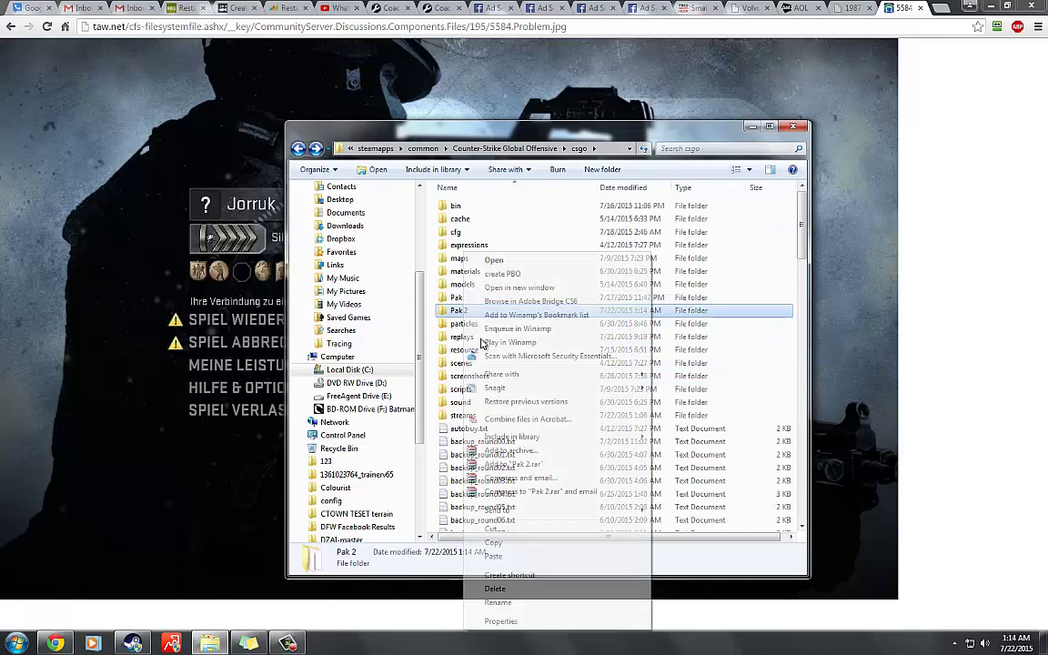
left_click(495, 588)
key("Return")
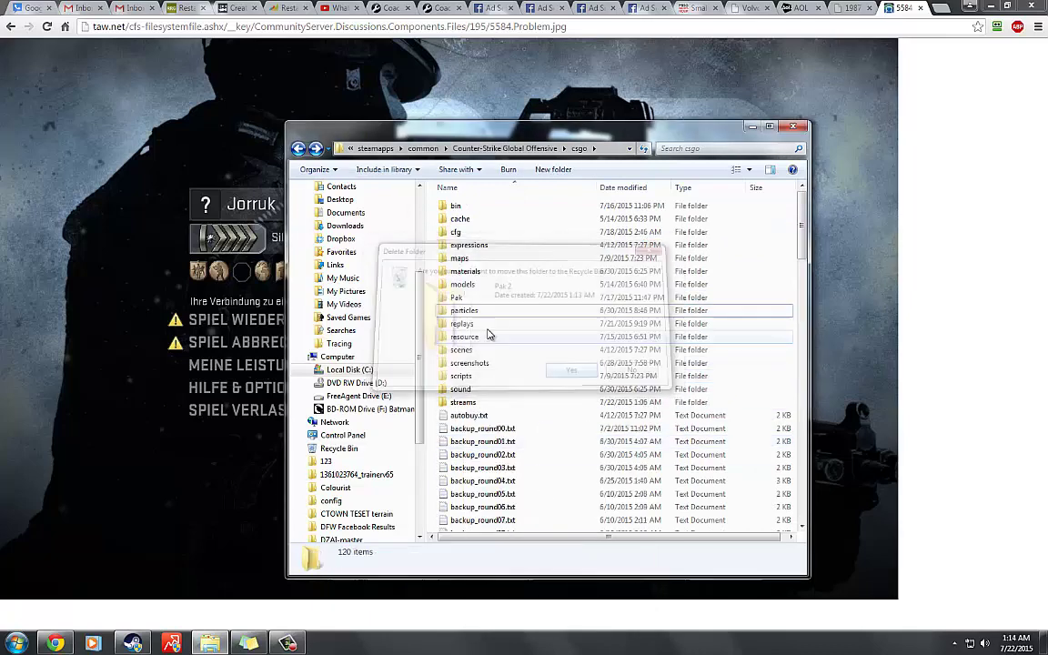
Try to restore pak01_013.vpk by copying it from the Pak folder and pasting it into the csgo folder.
double_click(459, 301)
scroll(535, 455, "down", 5)
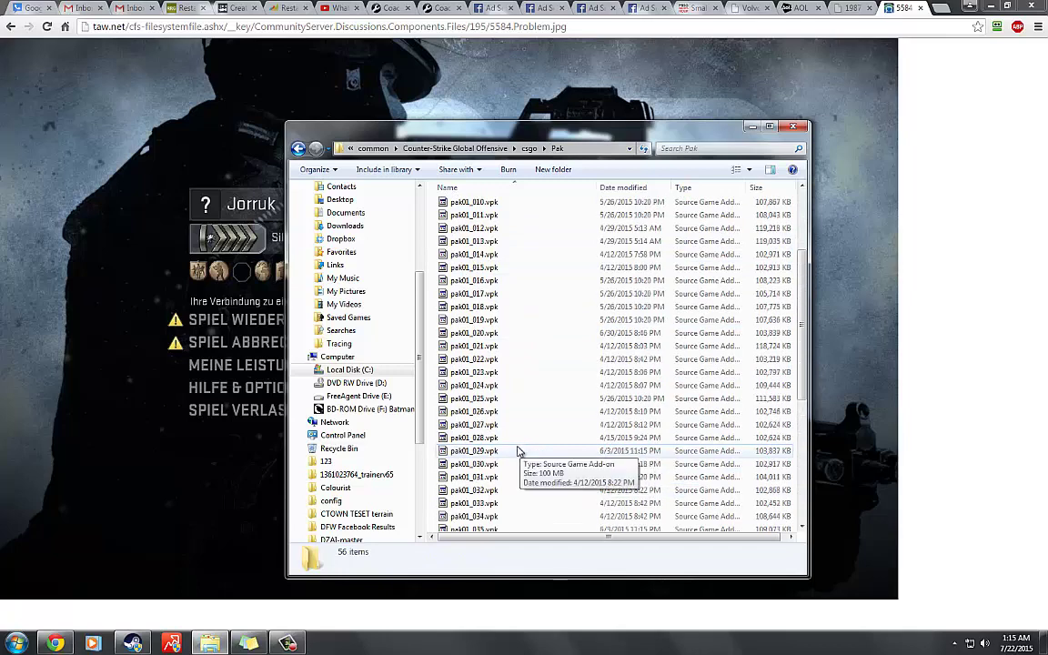
scroll(491, 273, "up", 2)
left_click(482, 244)
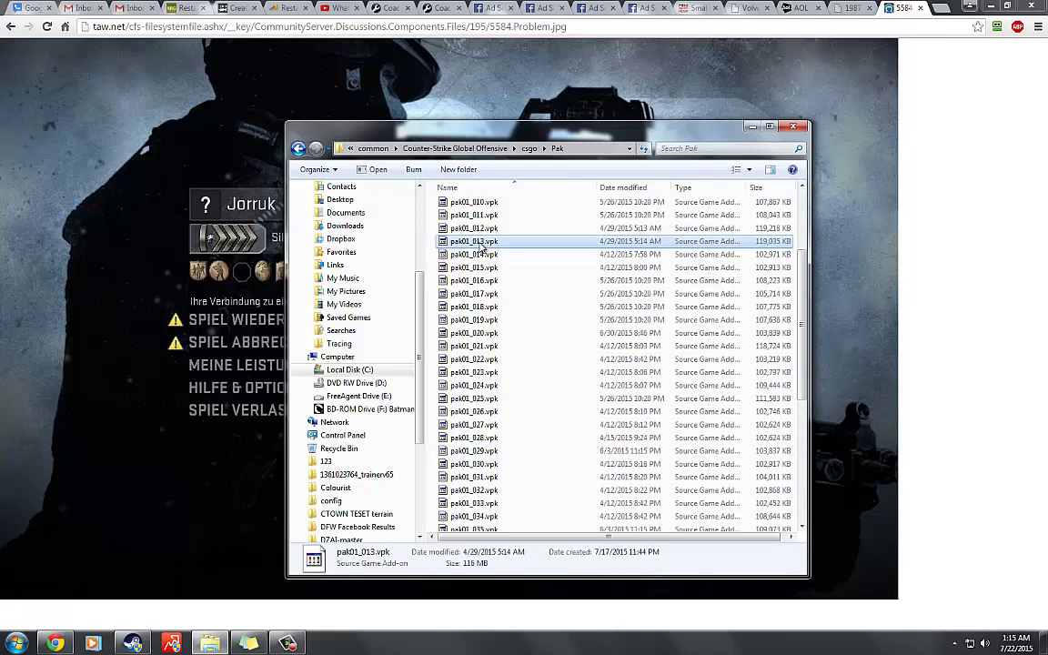
key("BackSpace")
scroll(546, 482, "down", 6)
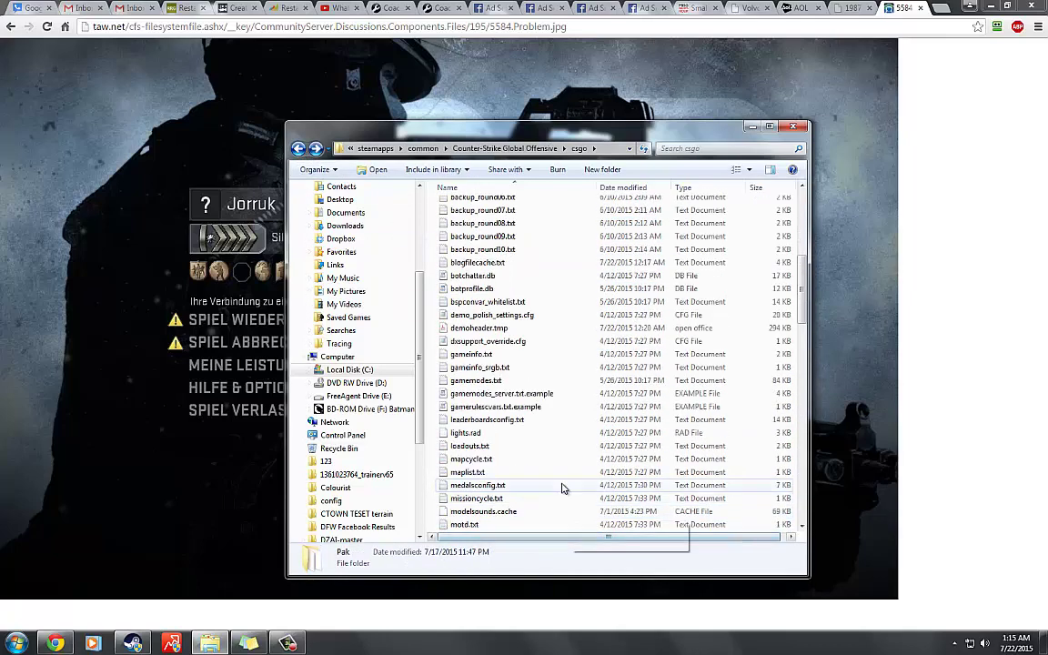
scroll(562, 488, "down", 15)
right_click(568, 318)
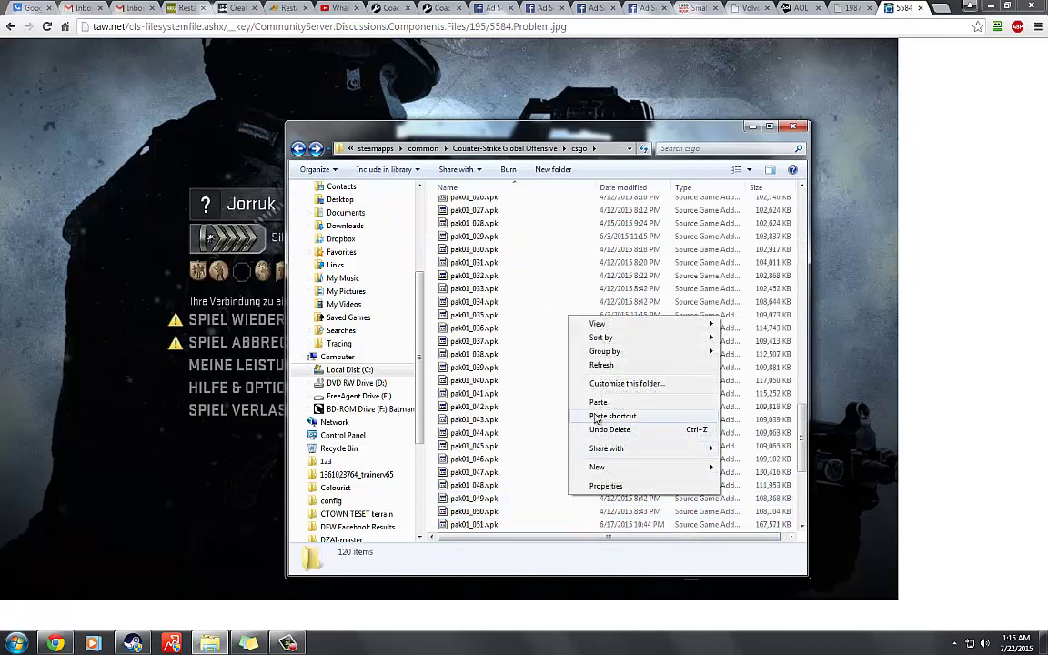
left_click(596, 403)
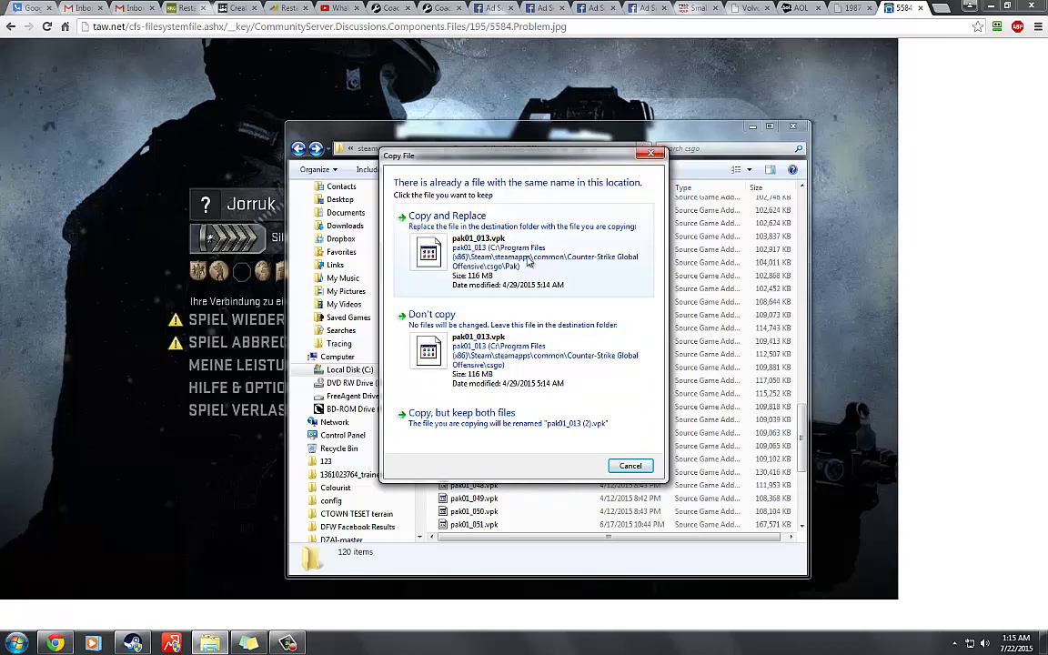
left_click(648, 154)
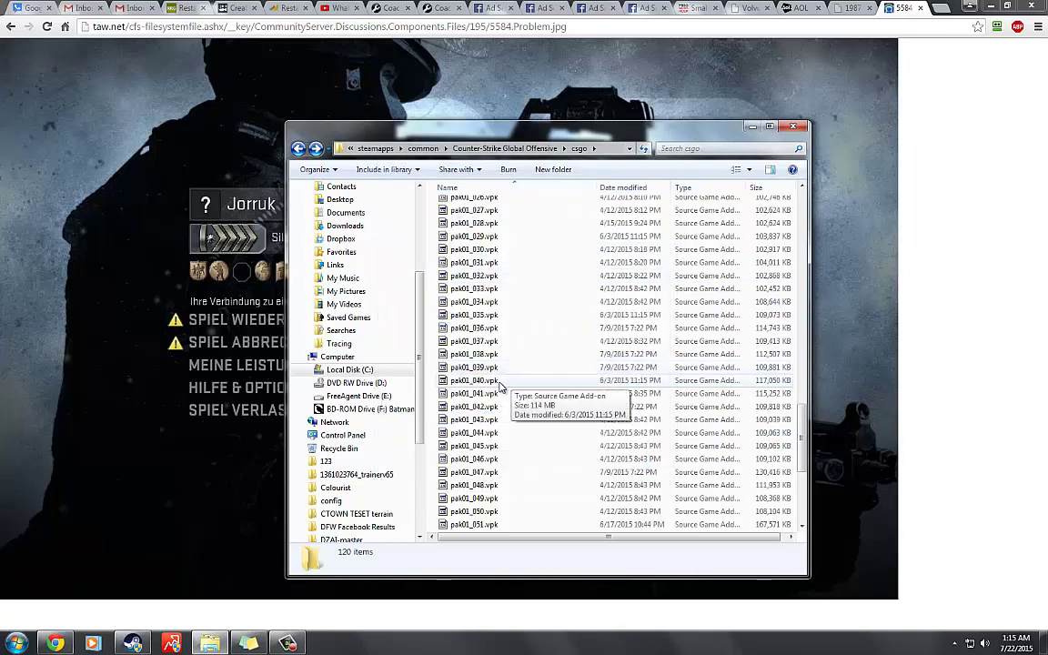
Select all the pak01 .vpk files in the csgo folder, from pak01_000.vpk through pak01_dir.vpk.
scroll(499, 387, "up", 15)
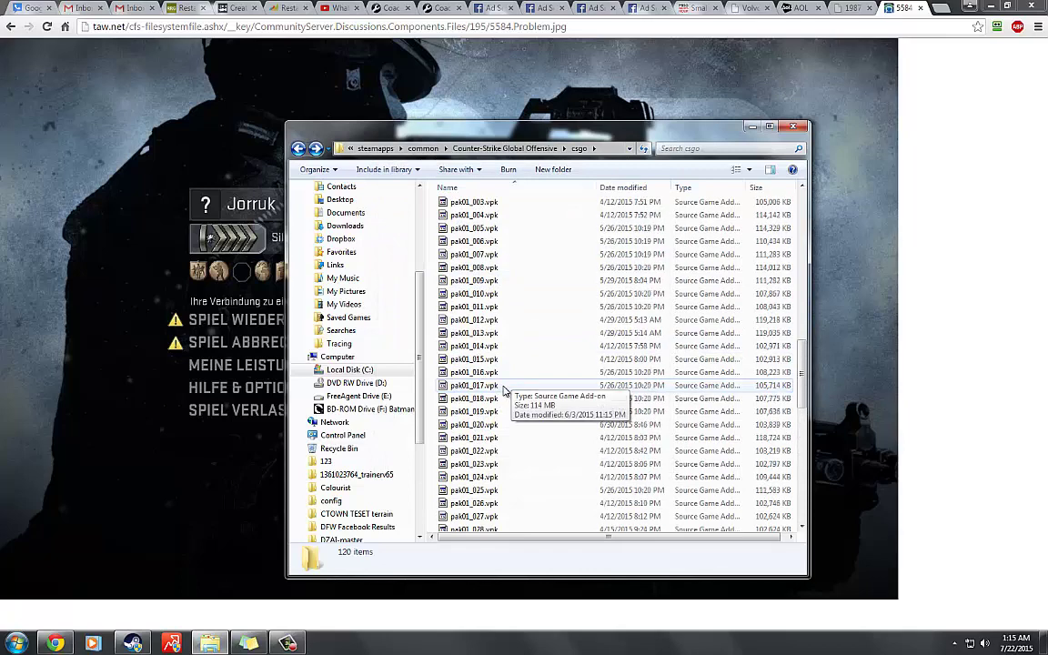
scroll(520, 412, "up", 4)
scroll(520, 412, "down", 20)
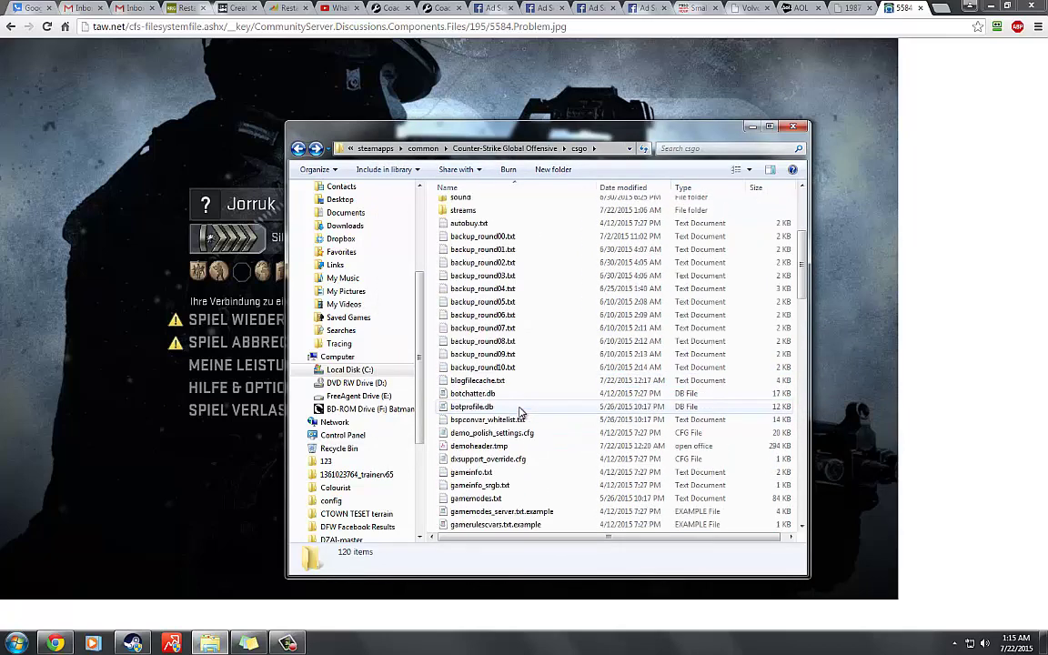
scroll(520, 412, "up", 9)
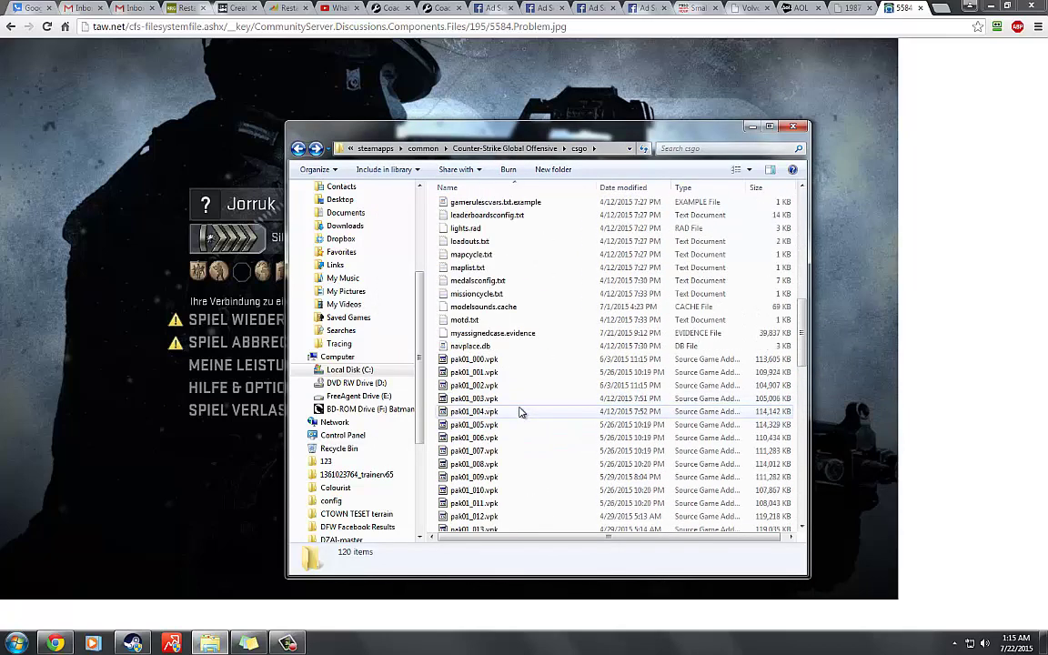
scroll(525, 418, "up", 8)
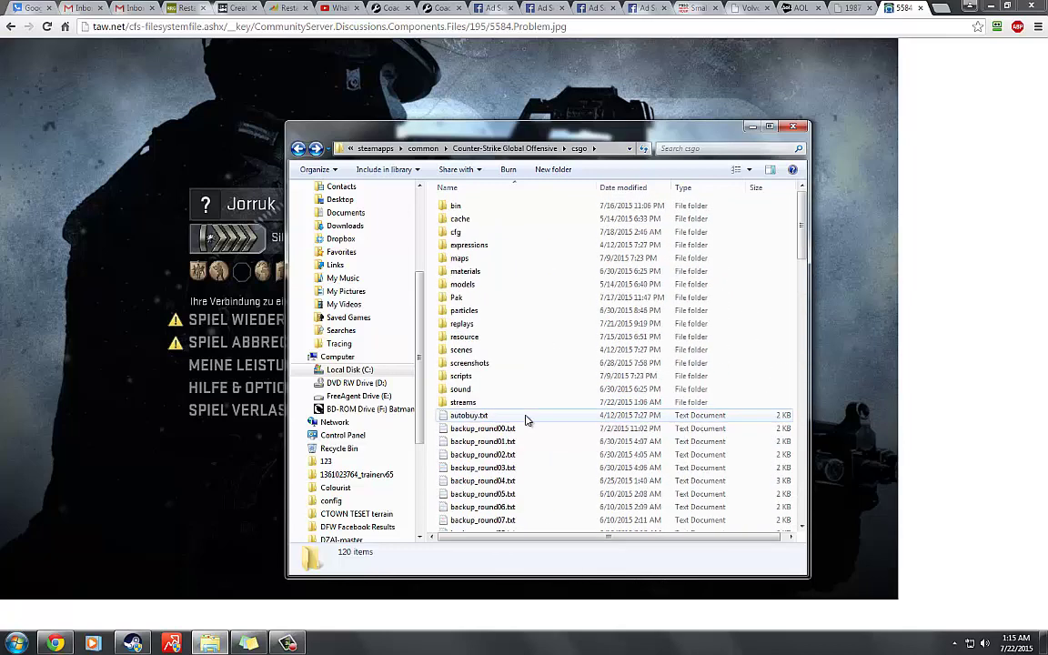
scroll(526, 418, "down", 18)
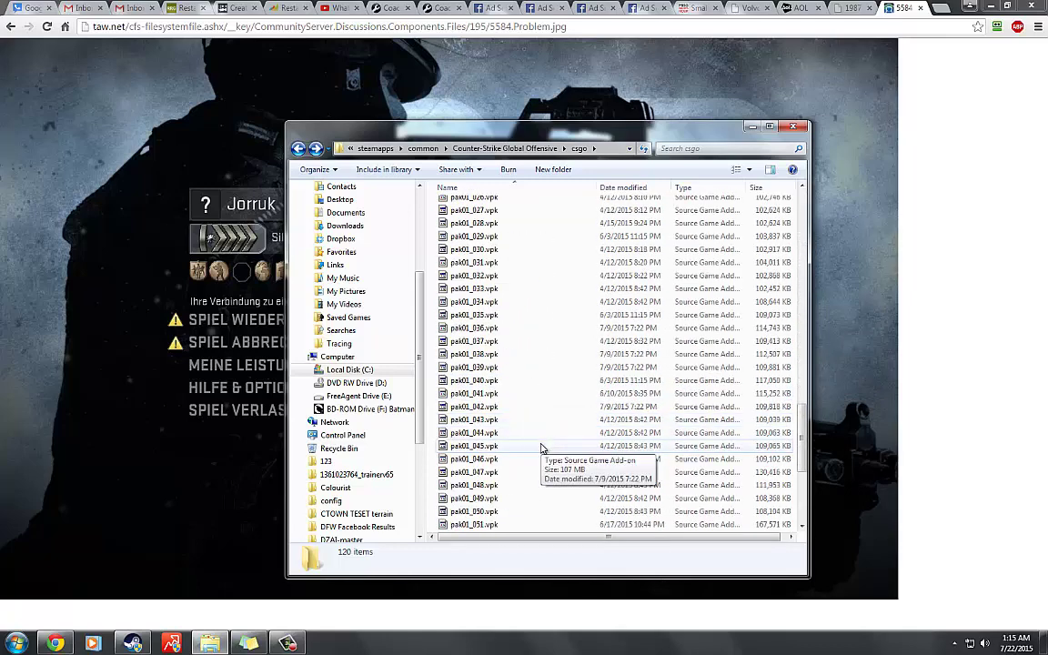
scroll(527, 432, "down", 10)
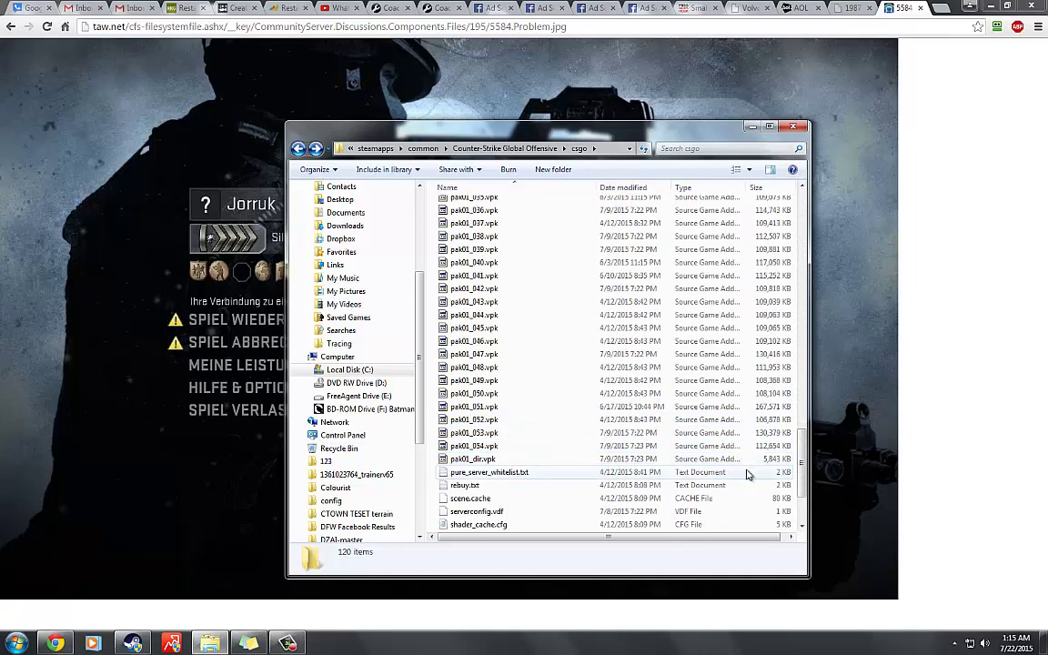
left_click(473, 459)
scroll(507, 257, "up", 17)
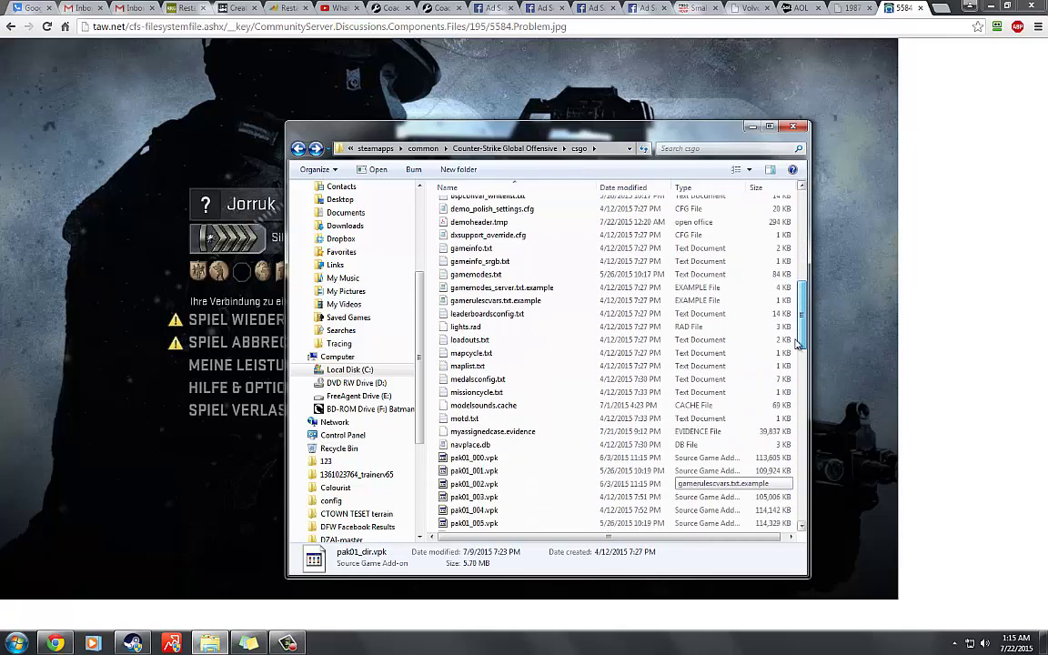
scroll(508, 257, "down", 4)
left_click(503, 249, "shift")
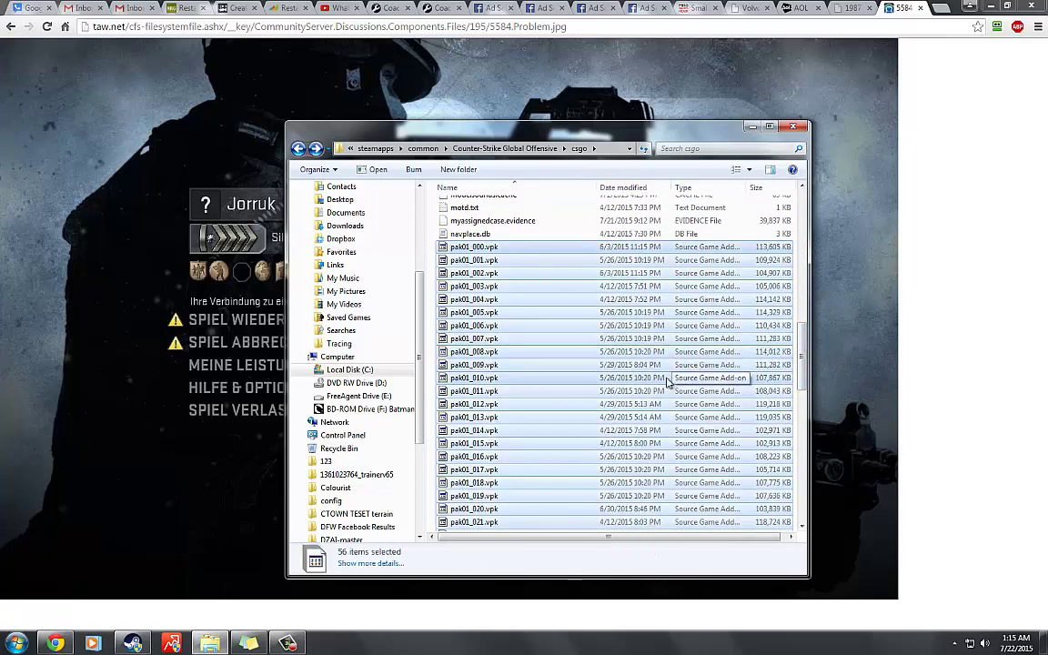
Select all the backup .vpk files in the Pak folder, and return to the csgo folder before minimizing the window.
scroll(545, 346, "up", 15)
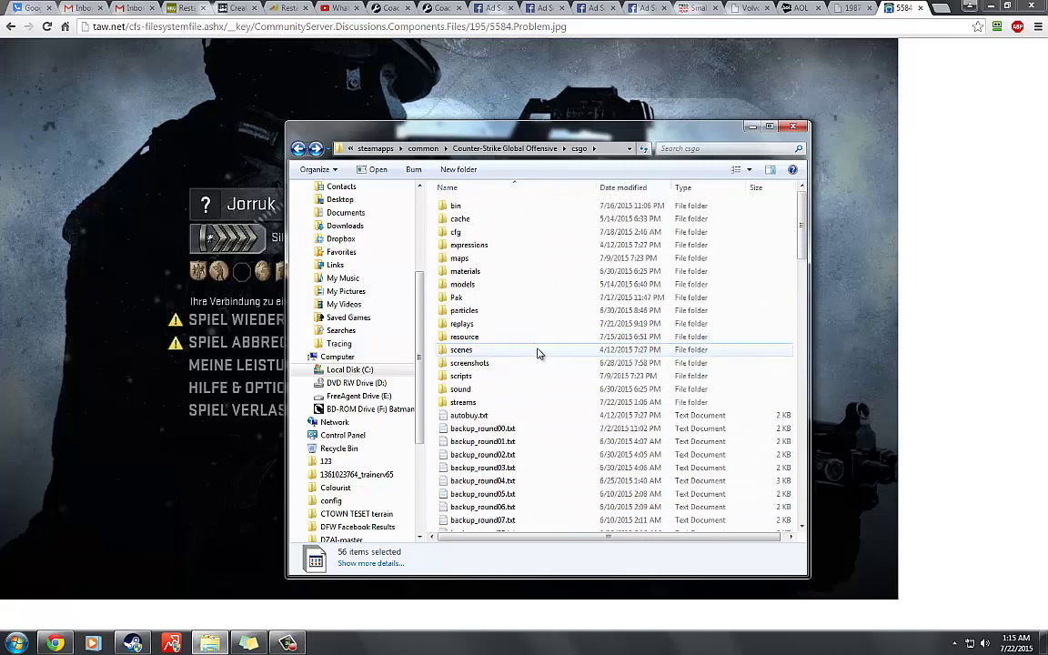
double_click(459, 297)
left_click(483, 207)
scroll(546, 409, "down", 10)
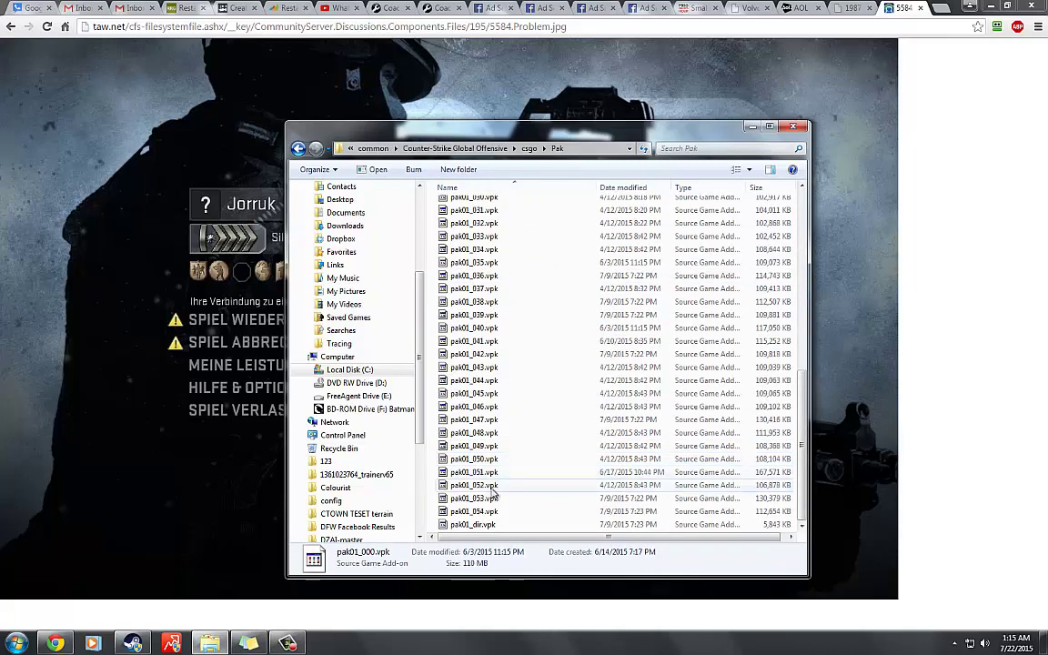
key("ctrl+a")
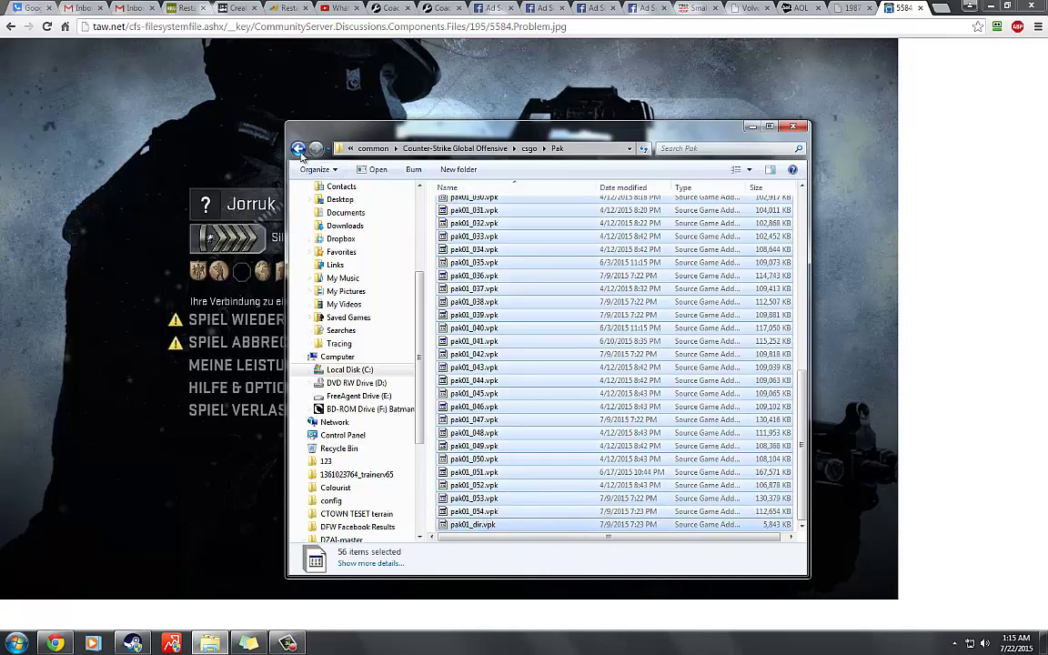
key("BackSpace")
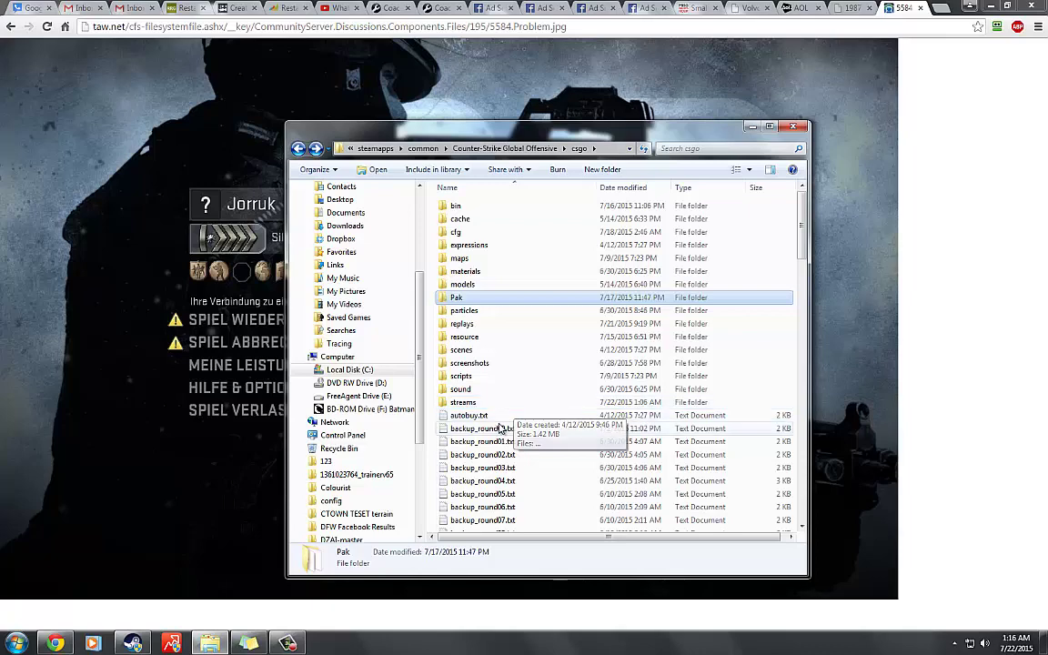
left_click(753, 133)
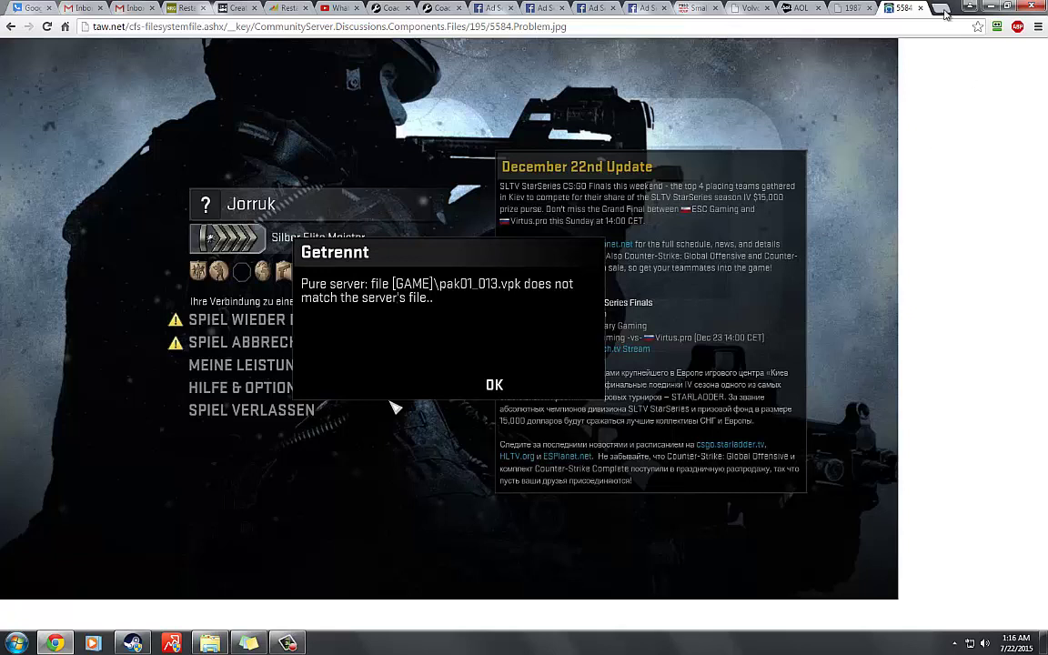
mouse_move(290, 644)
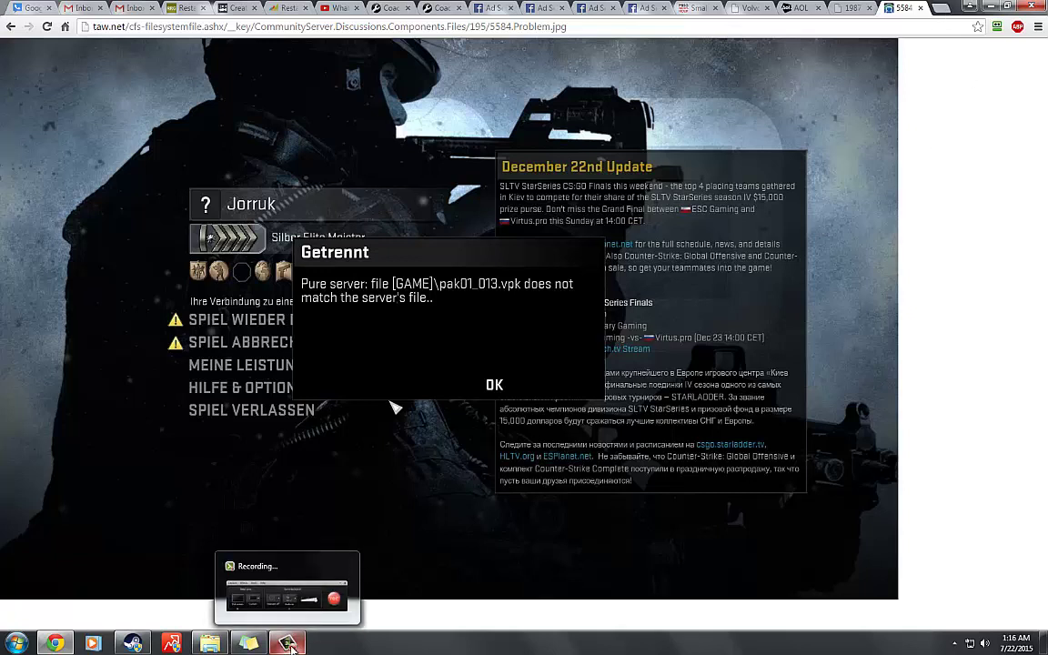
left_click(289, 644)
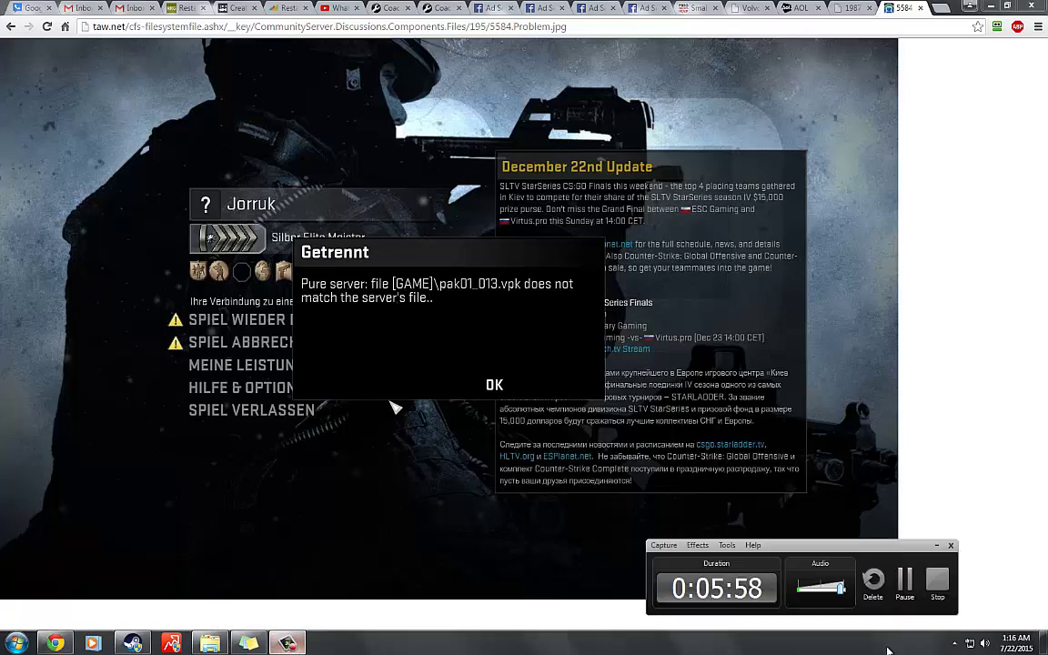